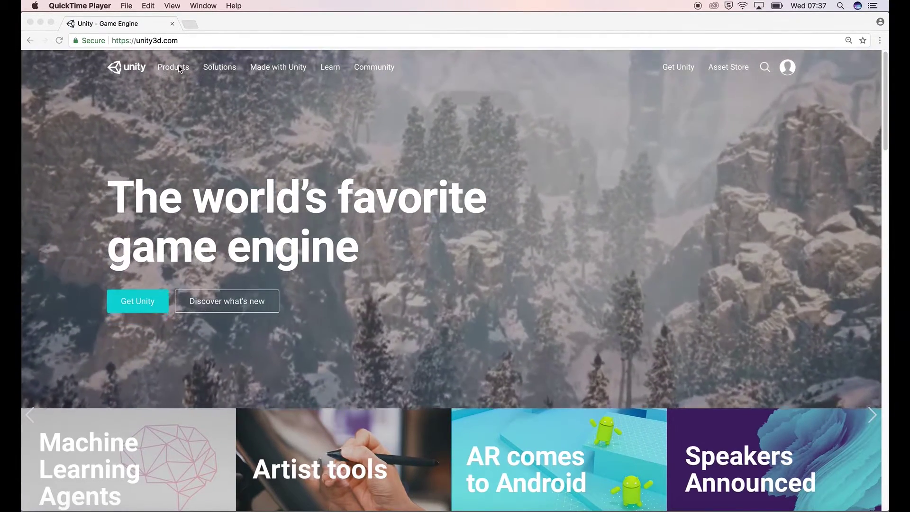
# Open Unity's Products page in Chrome, then bring the Unity editor forward.
pyautogui.click(179, 68)
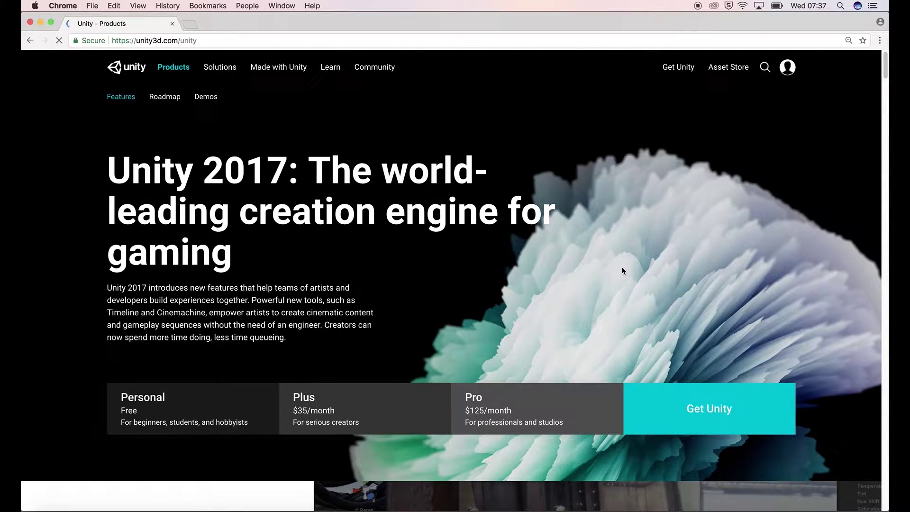
pyautogui.click(205, 495)
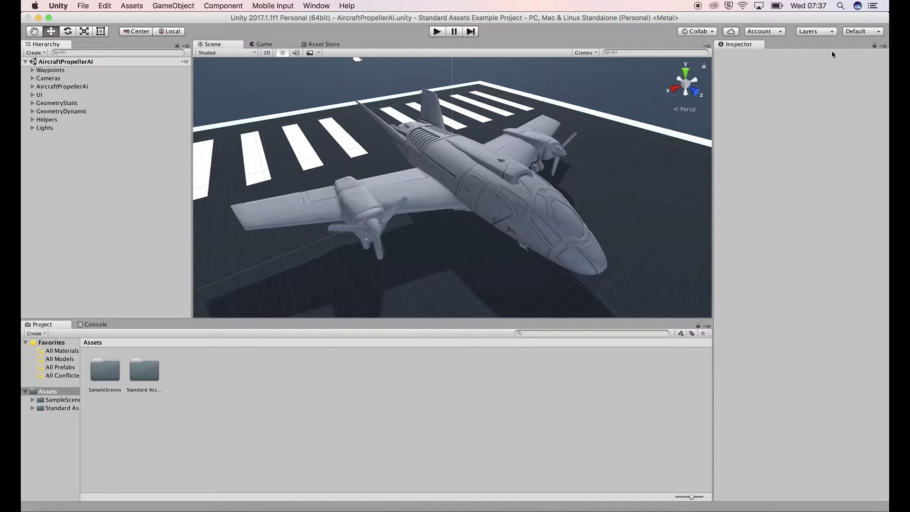
# Switch the editor to the 2 by 3 layout and orbit the Scene view around the aircraft.
pyautogui.click(880, 33)
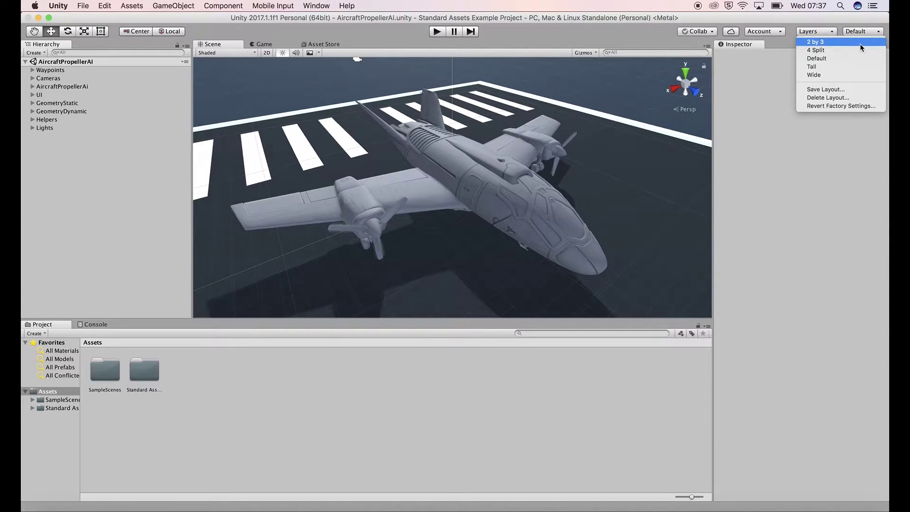
pyautogui.click(861, 43)
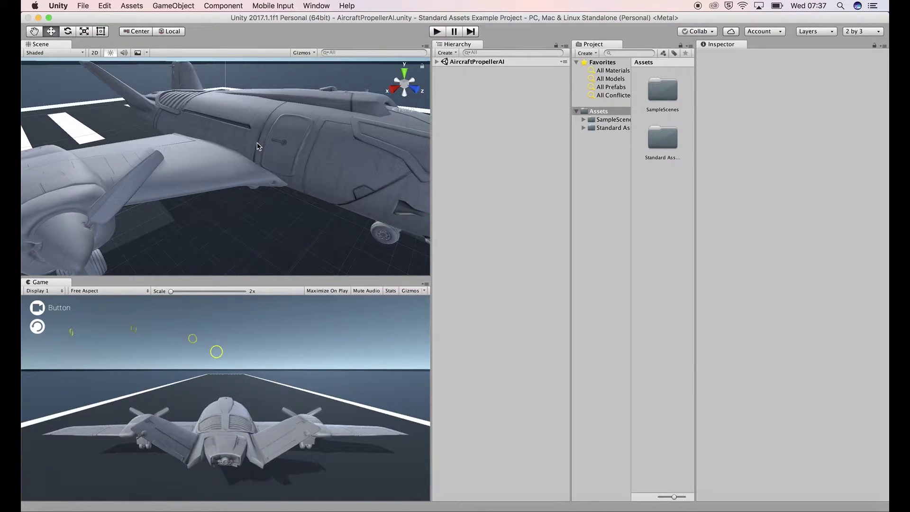
pyautogui.scroll(-8, 257, 147)
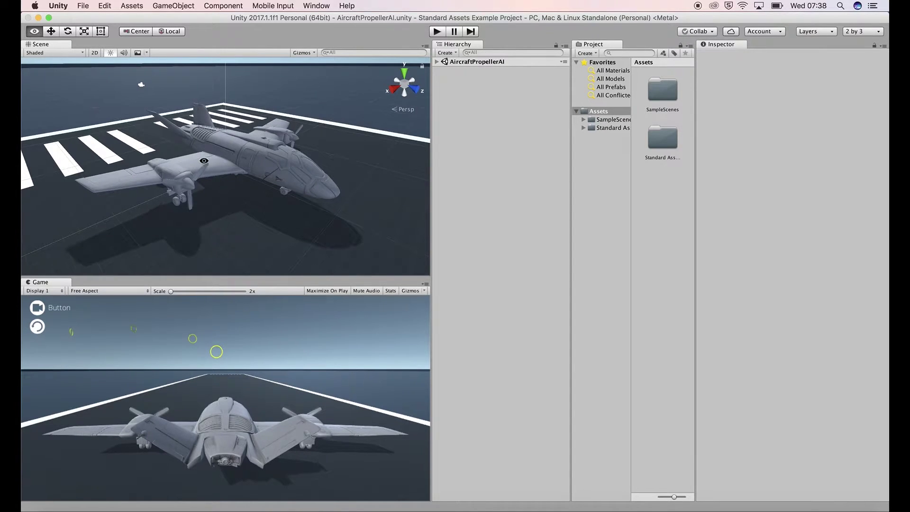
pyautogui.keyDown('alt'); pyautogui.moveTo(204, 164); pyautogui.dragTo(218, 180); pyautogui.keyUp('alt')
# Zoom and orbit to see the runway from the side, then pull back from the aircraft.
pyautogui.scroll(5, 218, 180)
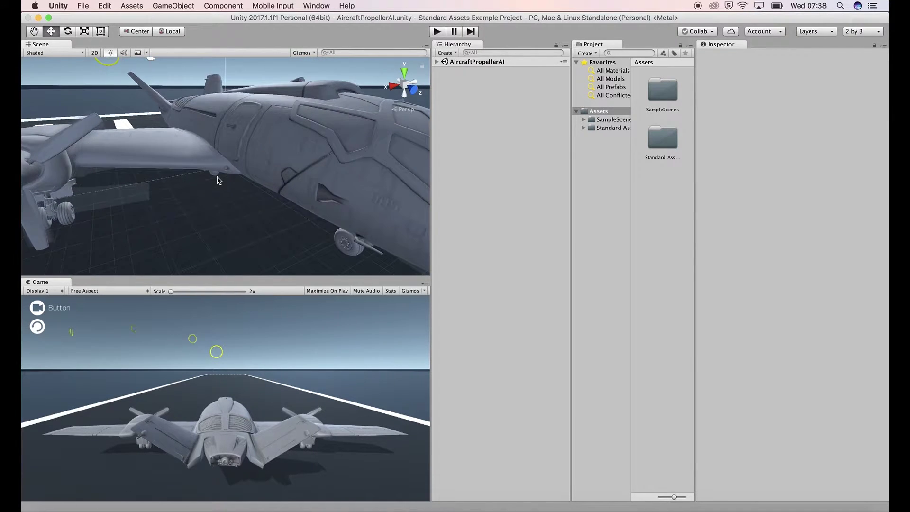
pyautogui.scroll(-8, 218, 180)
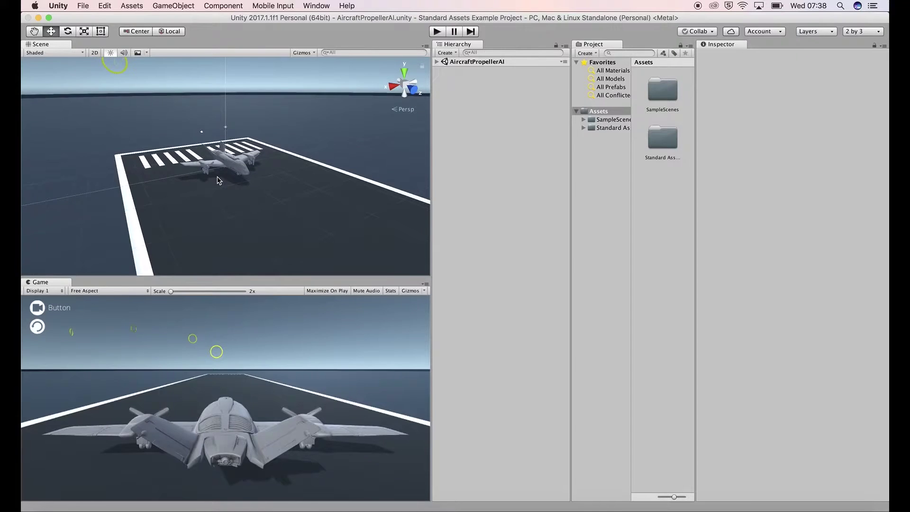
pyautogui.scroll(4, 217, 181)
pyautogui.scroll(-1, 218, 180)
pyautogui.scroll(-5, 218, 180)
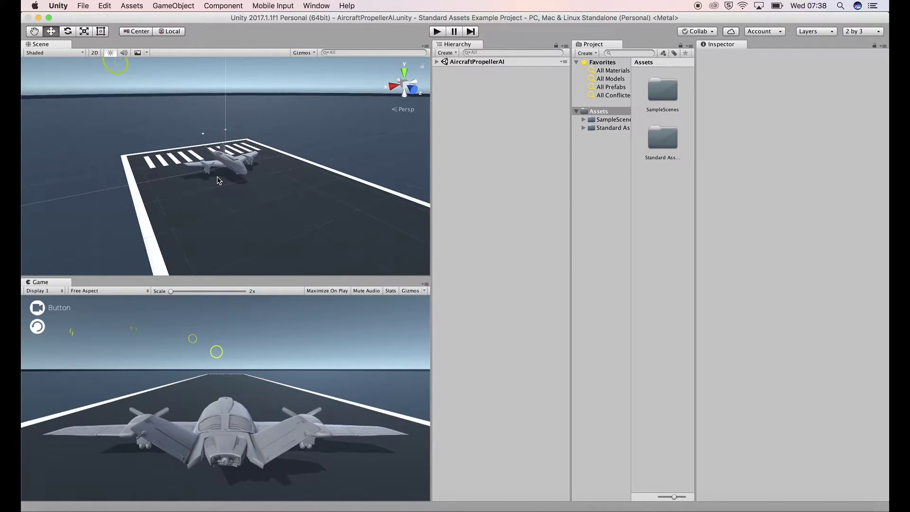
pyautogui.scroll(3, 217, 180)
pyautogui.scroll(3, 217, 180)
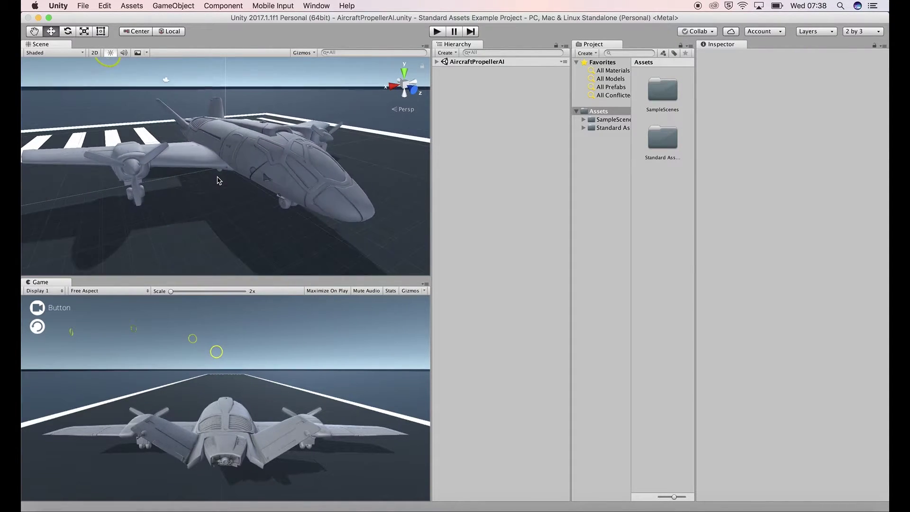
pyautogui.scroll(-4, 217, 180)
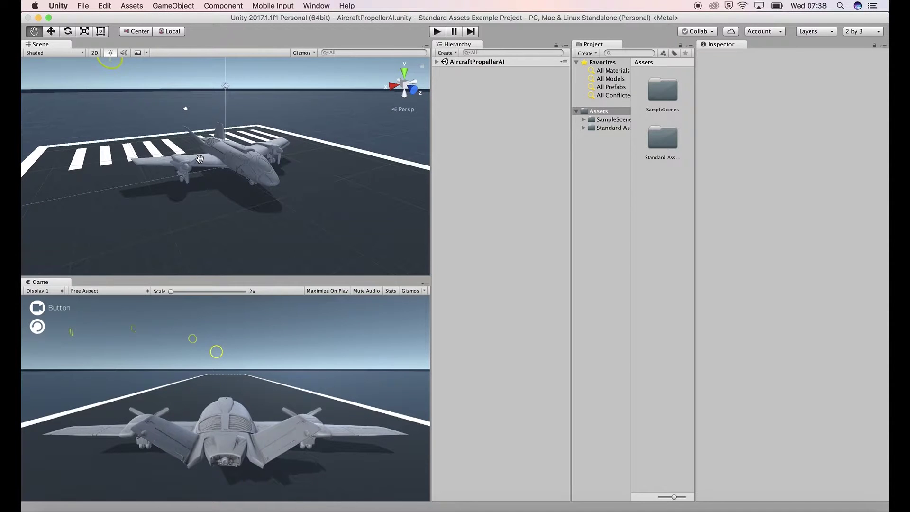
pyautogui.keyDown('alt'); pyautogui.moveTo(201, 162); pyautogui.dragTo(199, 189); pyautogui.keyUp('alt')
pyautogui.scroll(3, 230, 191)
pyautogui.scroll(-3, 231, 191)
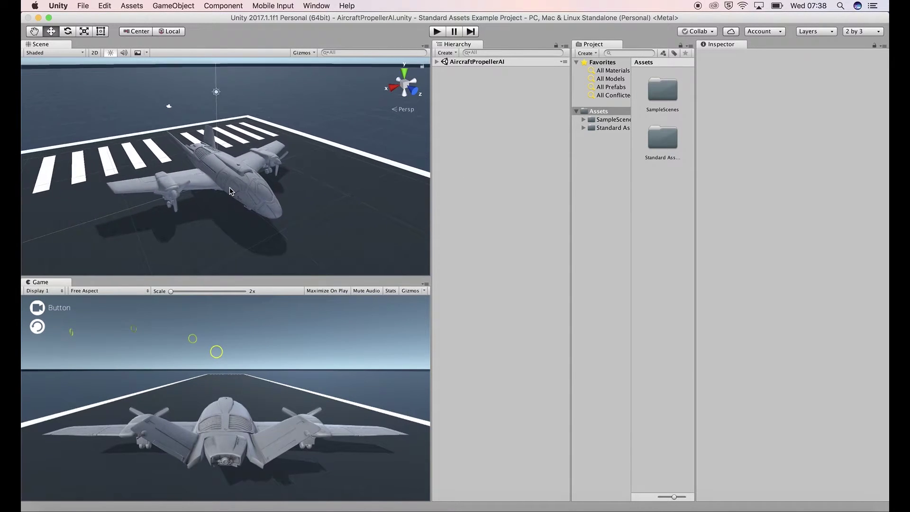
pyautogui.moveTo(233, 148)
pyautogui.keyDown('alt'); pyautogui.mouseDown()
pyautogui.moveTo(214, 145)
pyautogui.moveTo(226, 147)
pyautogui.mouseUp(); pyautogui.keyUp('alt')
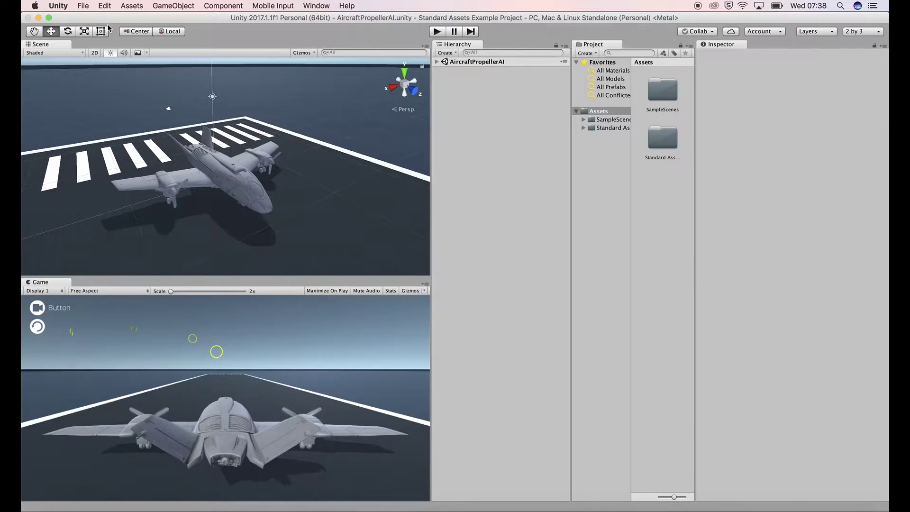
# Create a new 3D project named NewProject1 in a Desktop folder.
pyautogui.click(83, 6)
pyautogui.click(105, 71)
pyautogui.write('NewP')
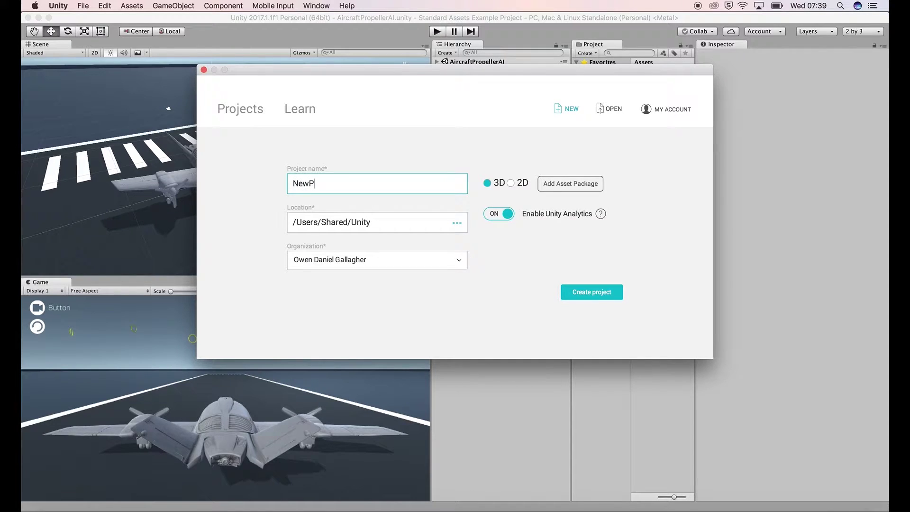
pyautogui.write('roject1')
pyautogui.click(457, 223)
pyautogui.press('Return')
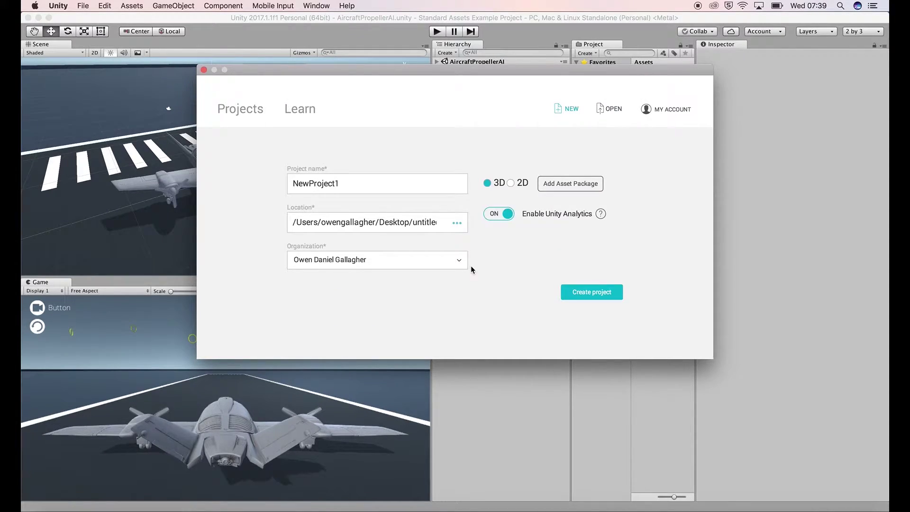
pyautogui.click(586, 293)
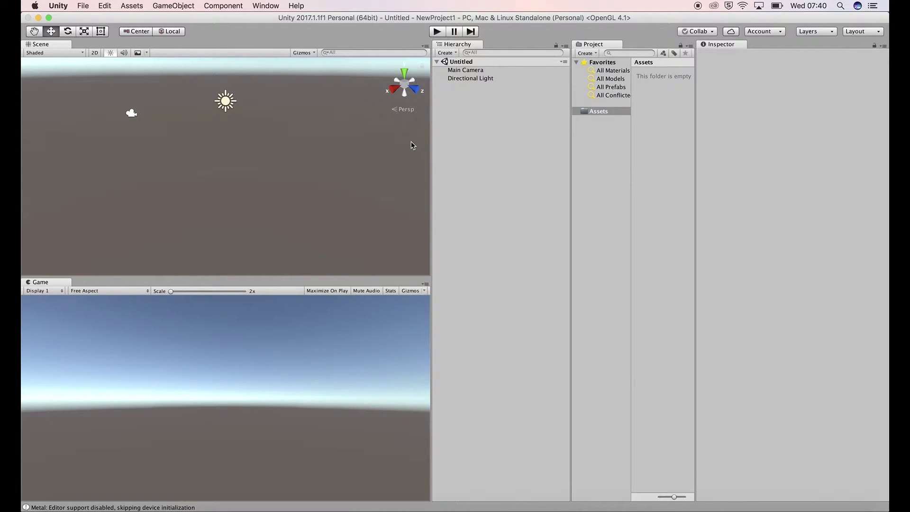
# Start and stop play mode twice on the empty scene.
pyautogui.click(438, 32)
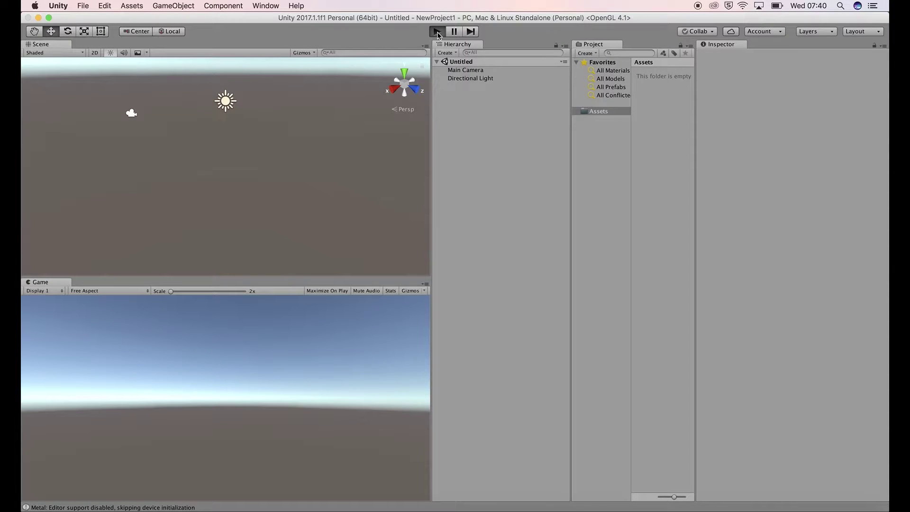
pyautogui.click(437, 32)
pyautogui.click(437, 32)
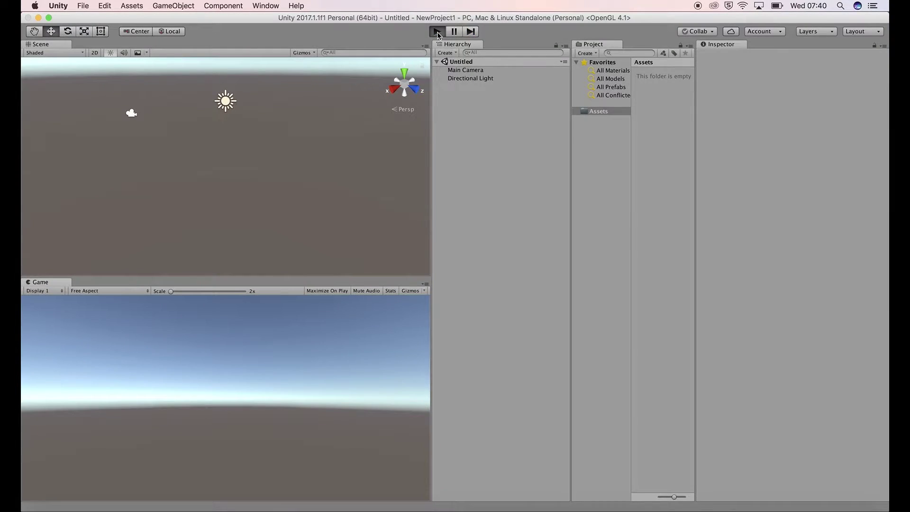
pyautogui.click(437, 32)
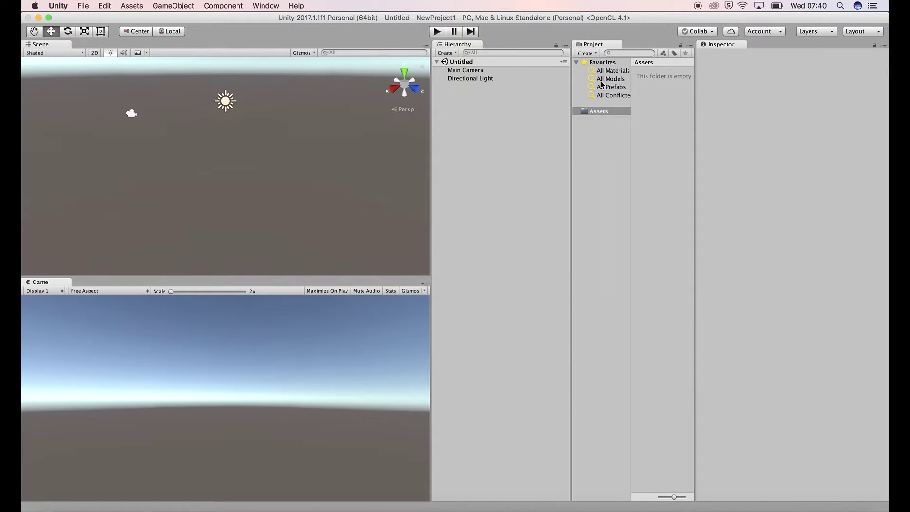
# Inspect the Directional Light's settings, widen the Project panel, then switch to Blender.
pyautogui.click(460, 70)
pyautogui.click(464, 80)
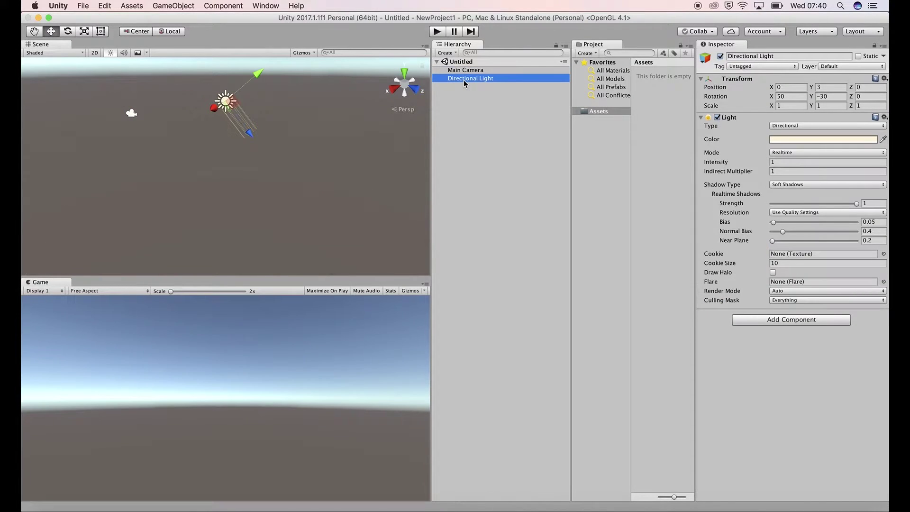
pyautogui.click(472, 116)
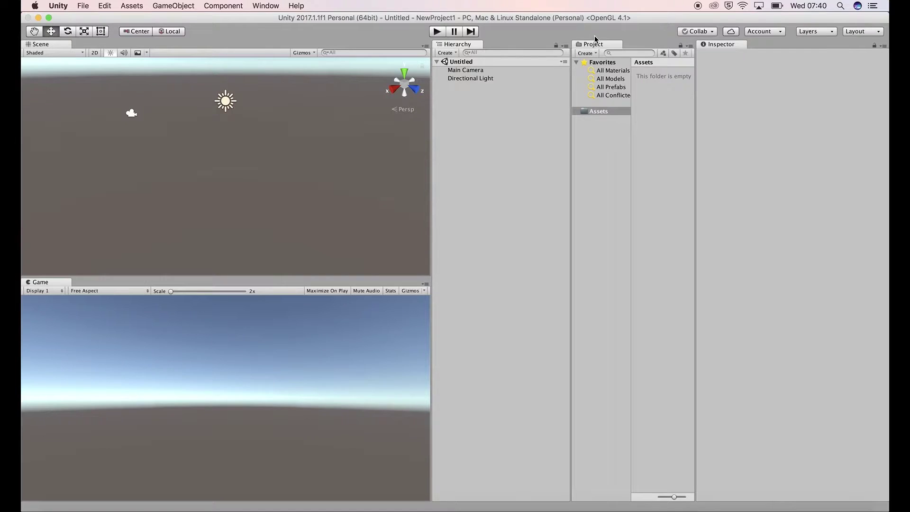
pyautogui.click(596, 111)
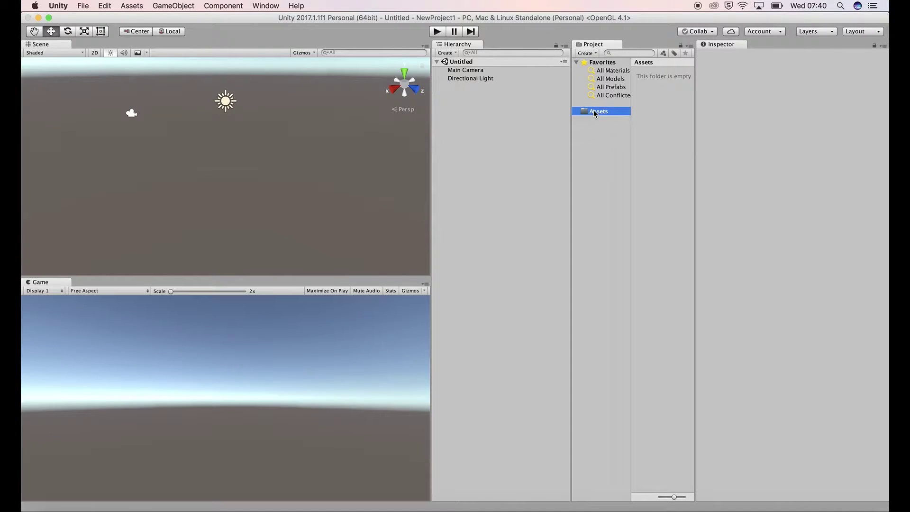
pyautogui.moveTo(571, 96); pyautogui.dragTo(559, 96)
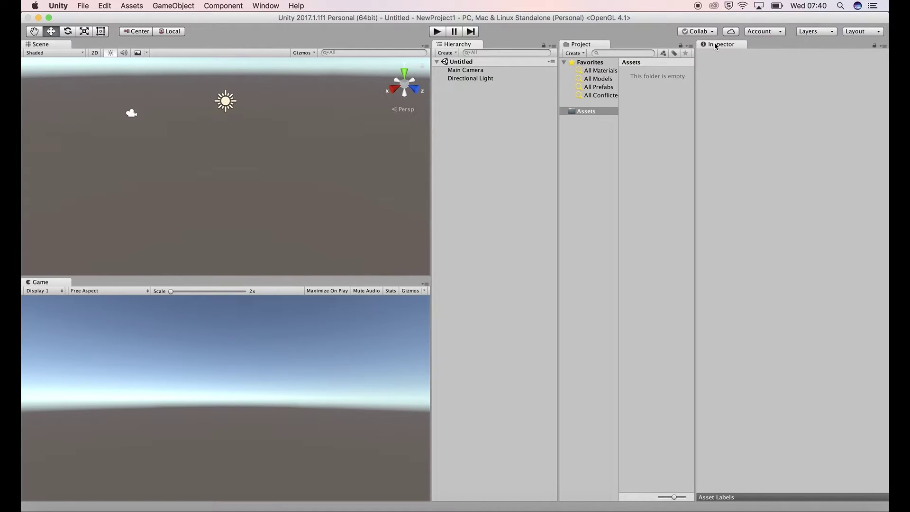
pyautogui.click(227, 101)
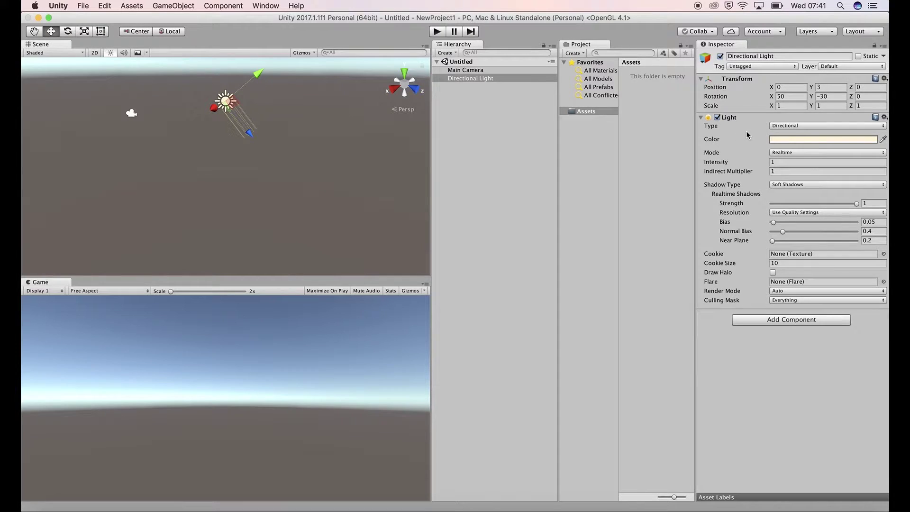
pyautogui.click(183, 495)
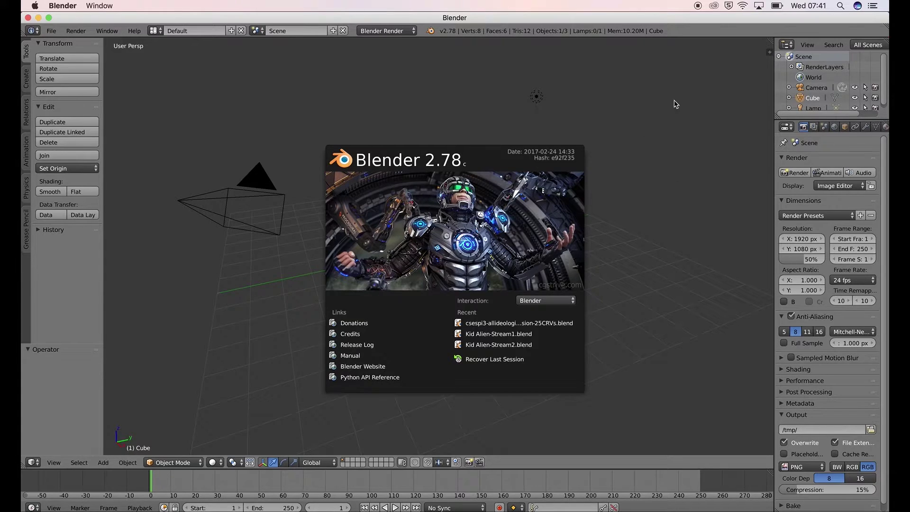
# Dismiss Blender's splash screen, orbit around the default cube, and return to Unity.
pyautogui.click(341, 92)
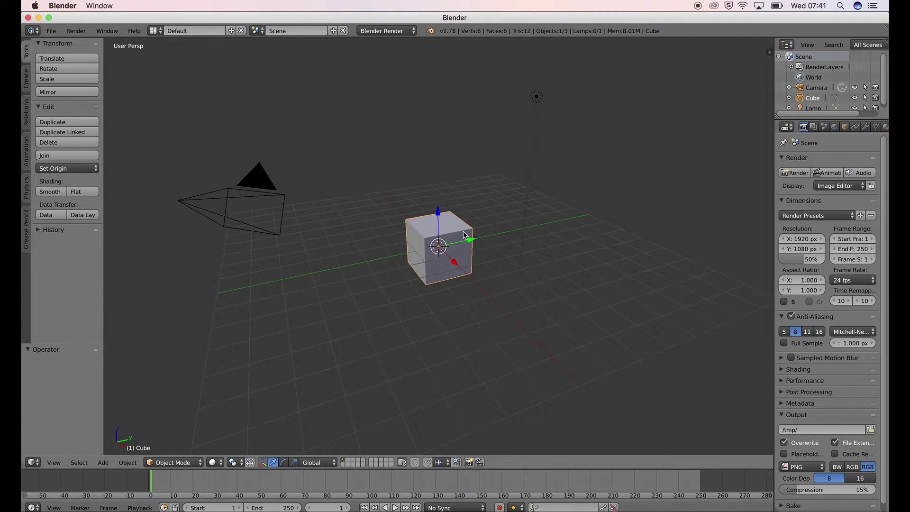
pyautogui.moveTo(464, 234); pyautogui.dragTo(465, 153, button='middle')
pyautogui.press('super+Tab')
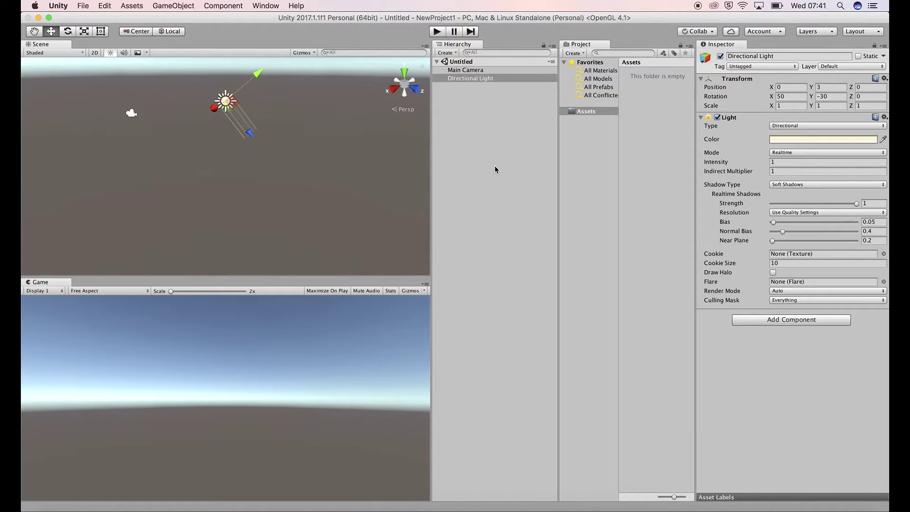
# Add a Cube from GameObject > 3D Object and reselect it in the Hierarchy.
pyautogui.click(156, 178)
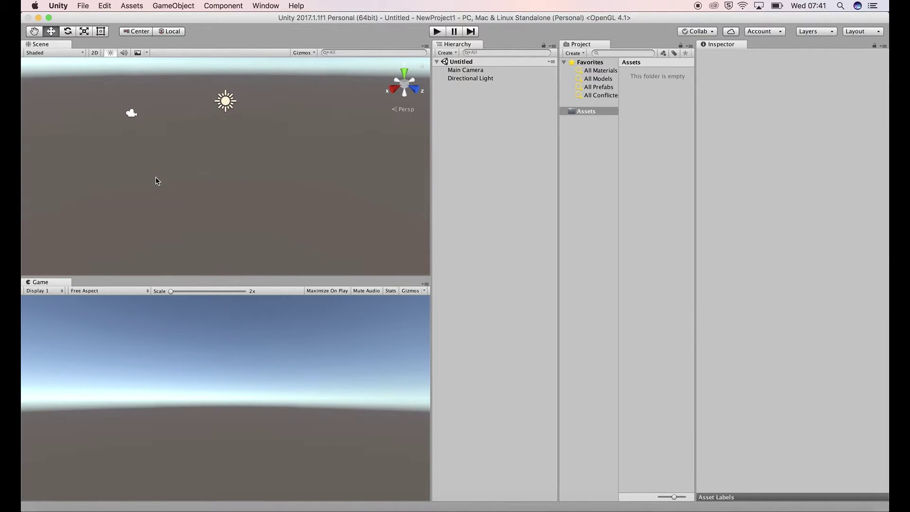
pyautogui.click(173, 6)
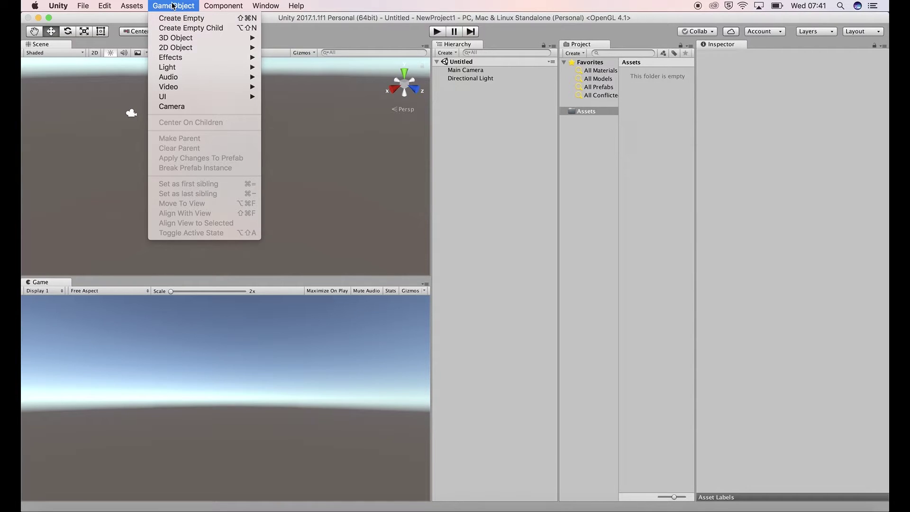
pyautogui.moveTo(203, 37)
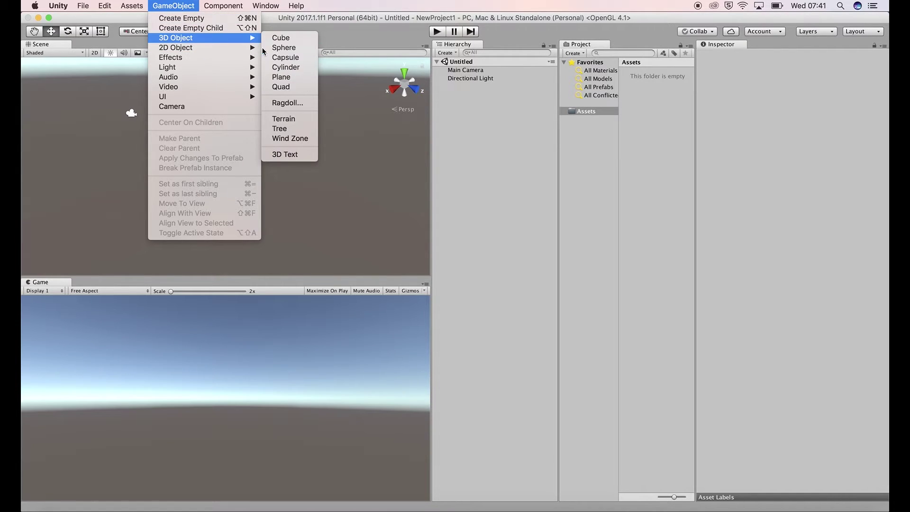
pyautogui.click(292, 41)
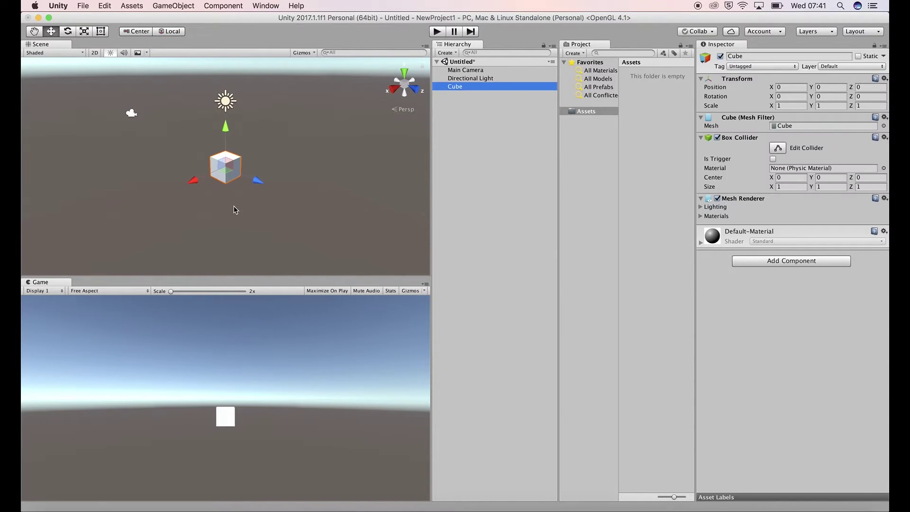
pyautogui.scroll(5, 246, 183)
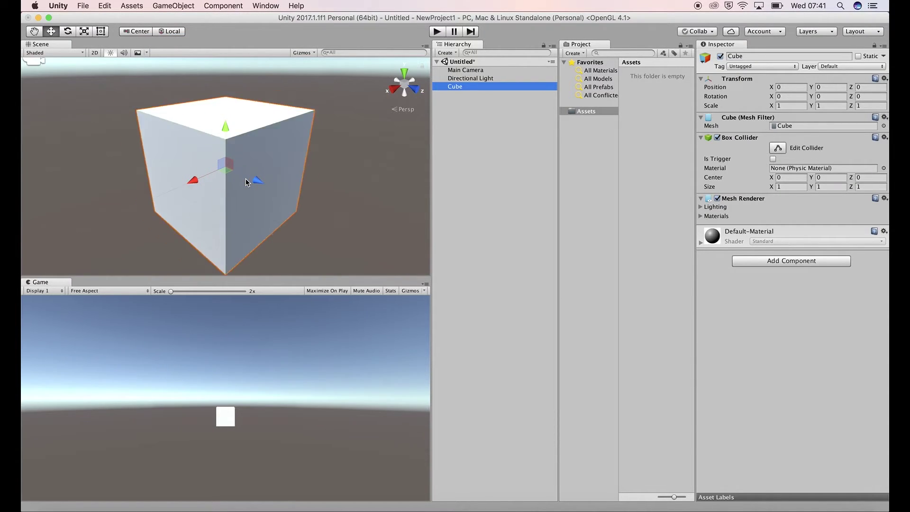
pyautogui.scroll(-5, 246, 183)
pyautogui.scroll(2, 246, 182)
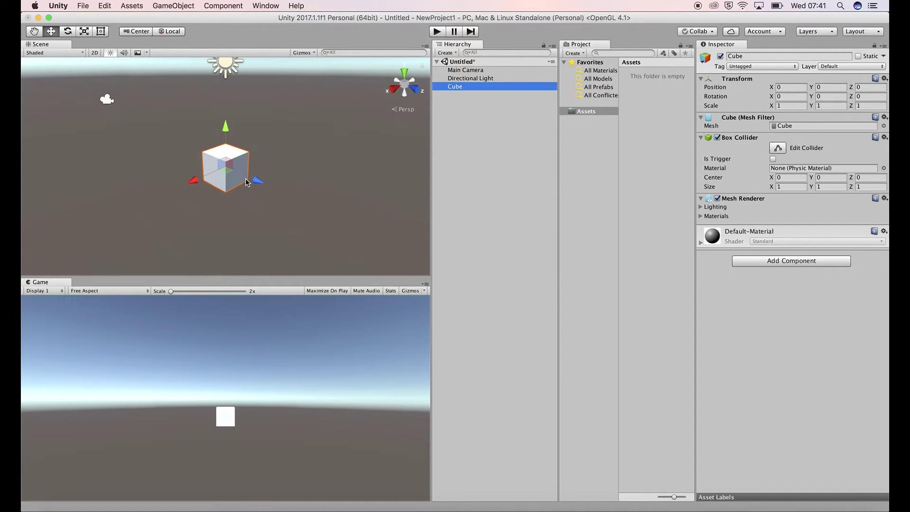
pyautogui.scroll(-2, 246, 183)
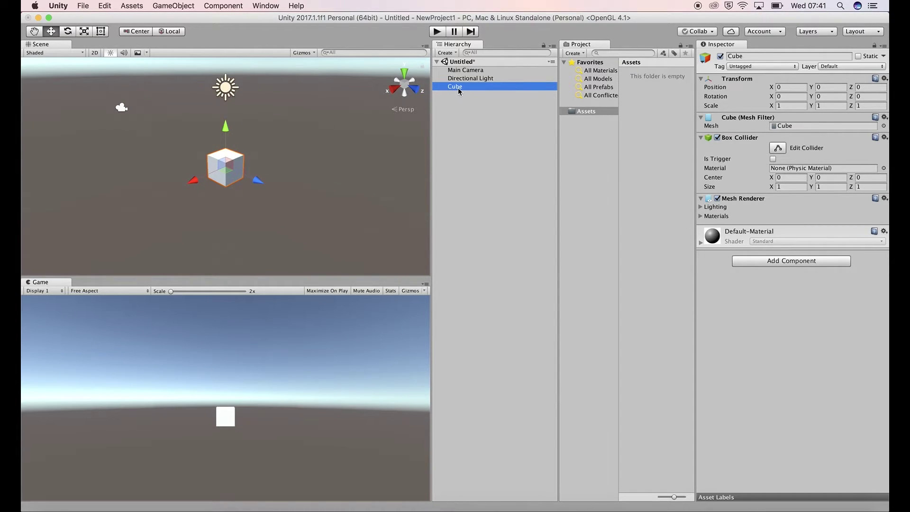
pyautogui.click(356, 165)
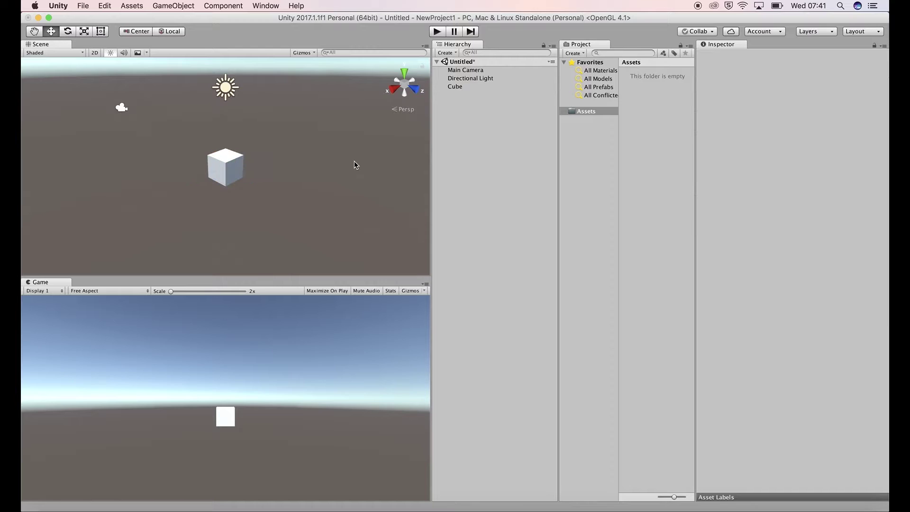
pyautogui.click(456, 87)
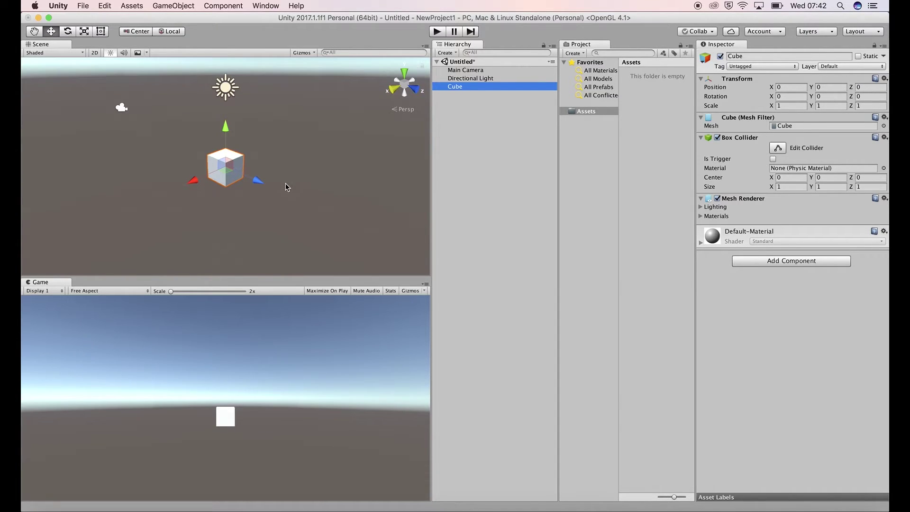
pyautogui.scroll(1, 285, 184)
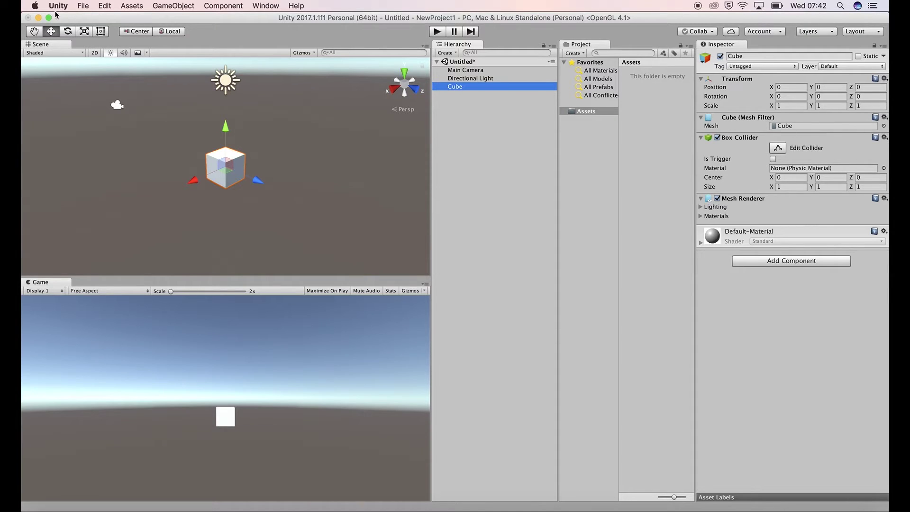
pyautogui.click(67, 33)
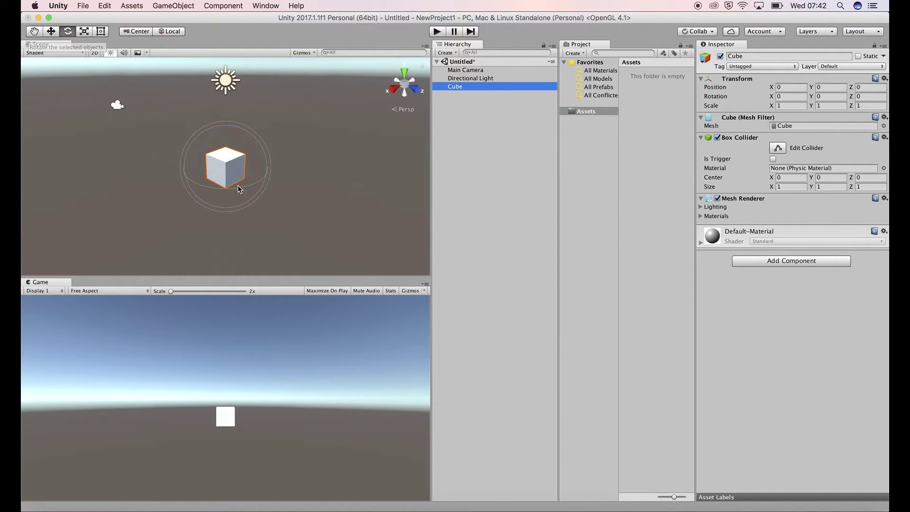
pyautogui.click(84, 31)
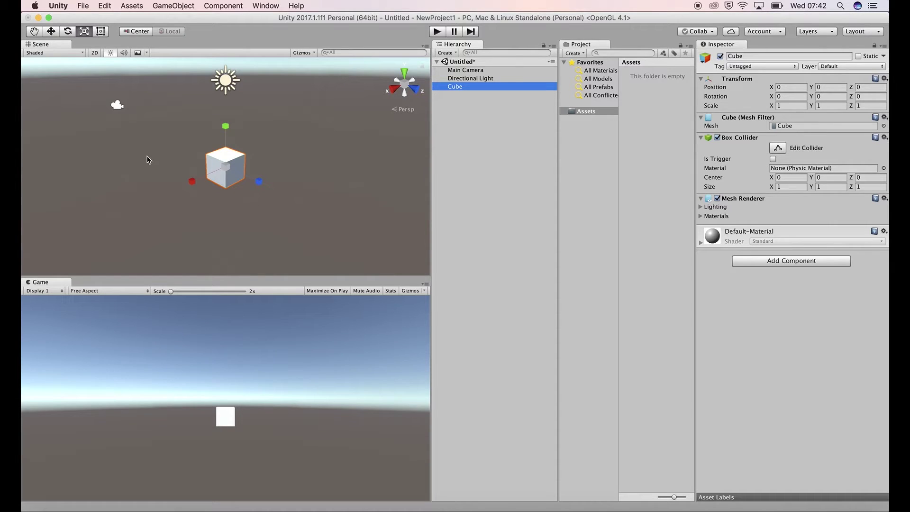
pyautogui.click(51, 31)
pyautogui.click(68, 32)
pyautogui.click(82, 32)
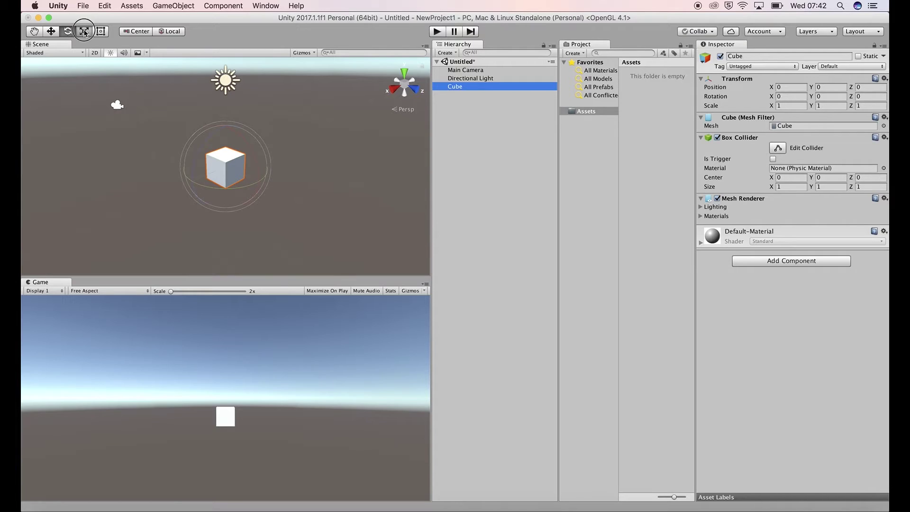
pyautogui.click(51, 32)
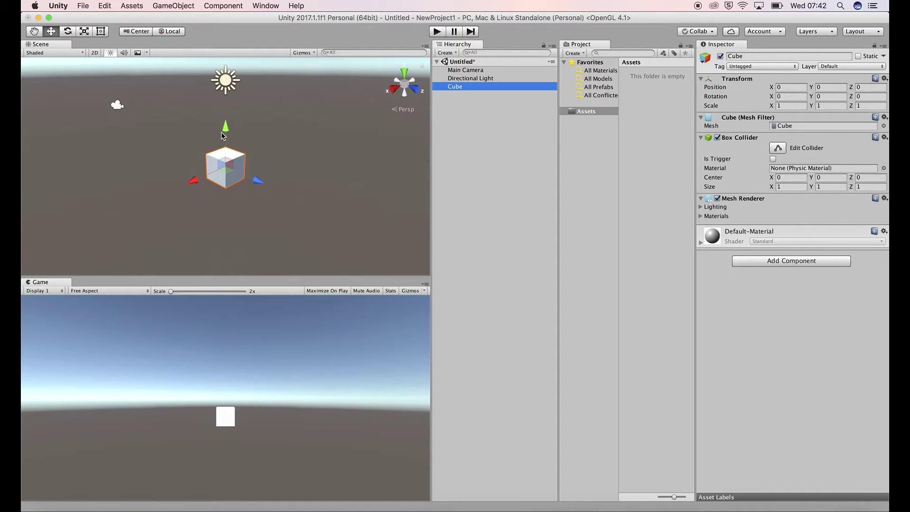
# Drag the cube along its Y, X and Z axes with the move gizmo.
pyautogui.moveTo(229, 135)
pyautogui.mouseDown()
pyautogui.moveTo(228, 73)
pyautogui.moveTo(229, 152)
pyautogui.mouseUp()
pyautogui.moveTo(199, 198)
pyautogui.mouseDown()
pyautogui.moveTo(179, 205)
pyautogui.moveTo(209, 192)
pyautogui.mouseUp()
pyautogui.moveTo(264, 194)
pyautogui.mouseDown()
pyautogui.moveTo(308, 209)
pyautogui.moveTo(250, 189)
pyautogui.mouseUp()
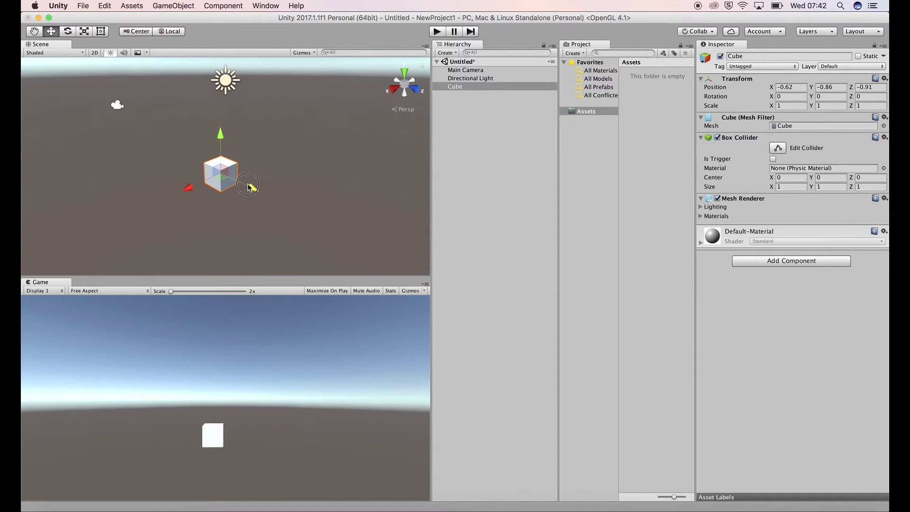
pyautogui.moveTo(223, 140)
pyautogui.mouseDown()
pyautogui.moveTo(223, 119)
pyautogui.moveTo(224, 133)
pyautogui.mouseUp()
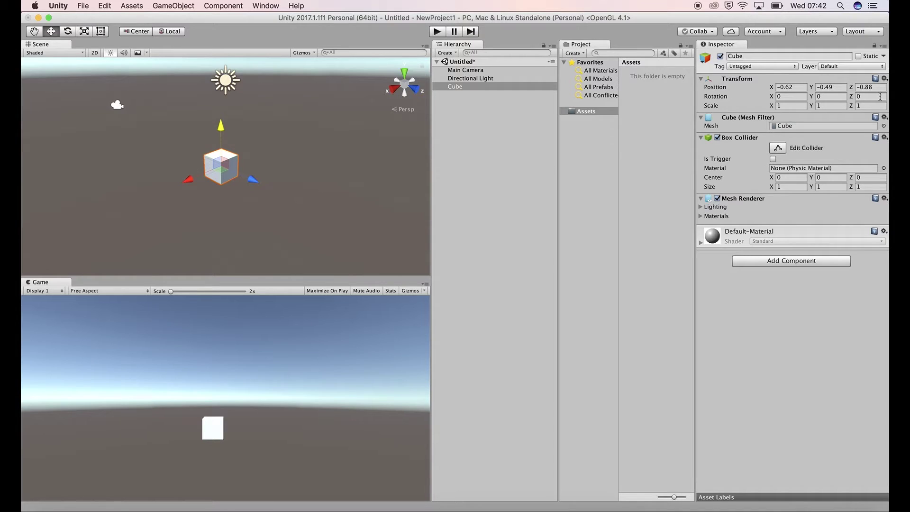
# Reset the cube's position to 0, 0, 0 in the Inspector.
pyautogui.click(788, 89)
pyautogui.write('0')
pyautogui.press('Tab')
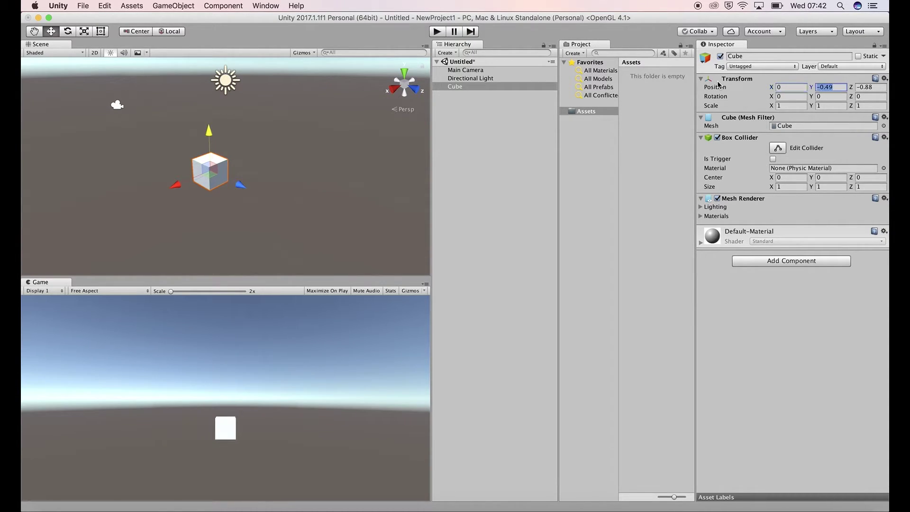
pyautogui.write('0')
pyautogui.press('Tab')
pyautogui.write('0')
pyautogui.press('Return')
# Cycle through the Q, W, E and R tools to end on the Scale tool.
pyautogui.press('q')
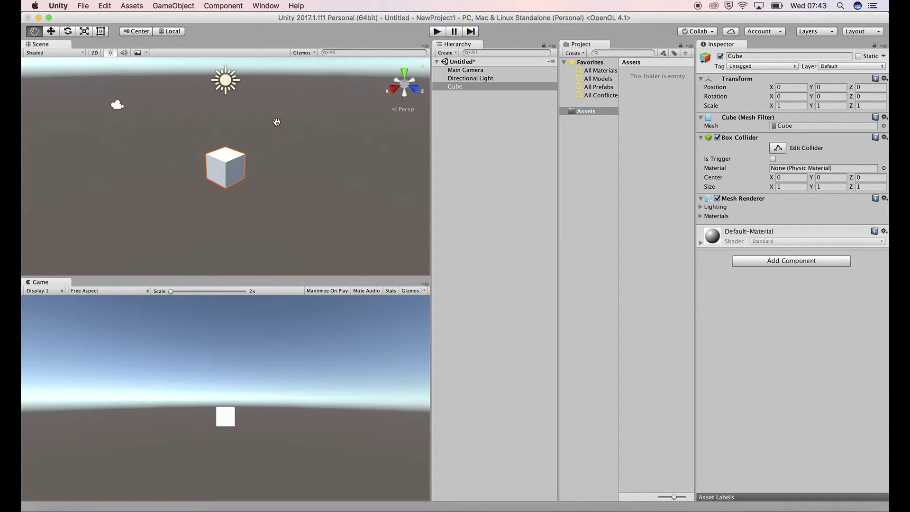
pyautogui.press('w')
pyautogui.press('e')
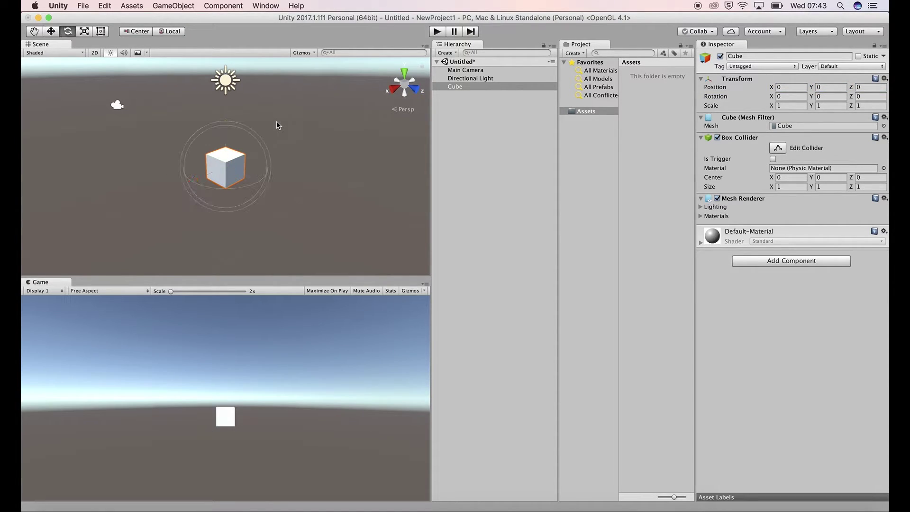
pyautogui.press('r')
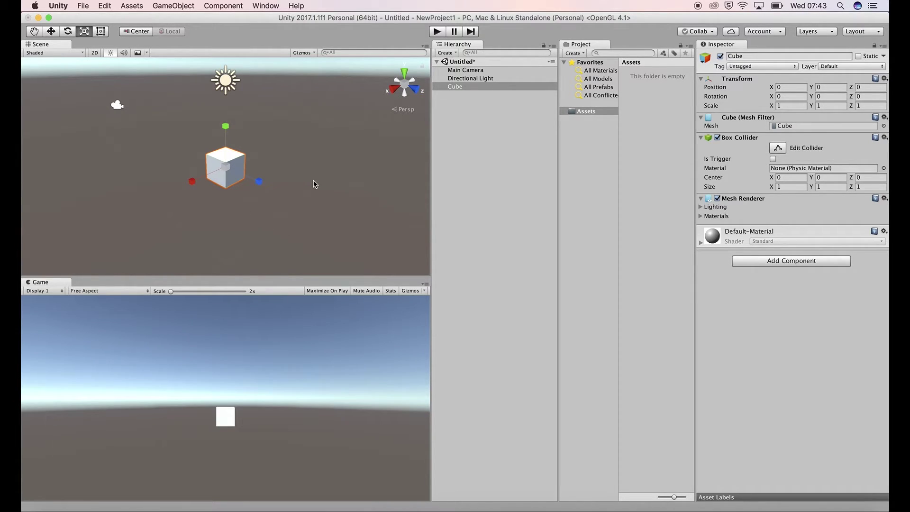
# Undo an accidental stretch and rotation of the cube, returning to the Scale tool.
pyautogui.moveTo(225, 126); pyautogui.dragTo(254, 156)
pyautogui.press('super+z')
pyautogui.press('e')
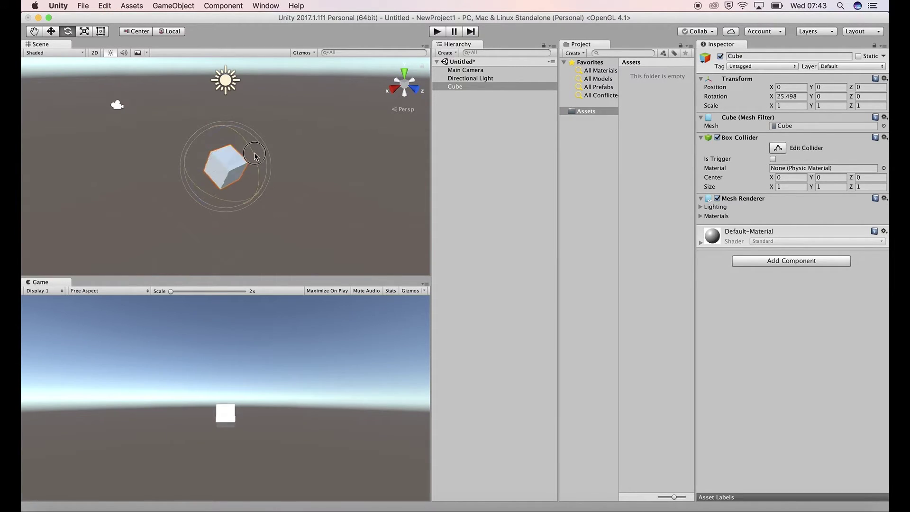
pyautogui.press('super+z')
pyautogui.press('r')
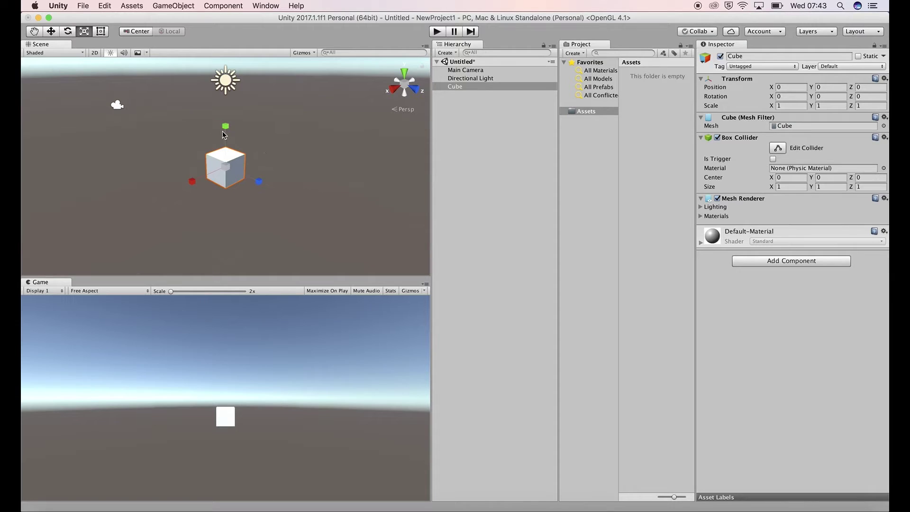
# Scale the cube into a wide flat slab of about 3.34 × 1.09 × 4.76.
pyautogui.moveTo(225, 127); pyautogui.dragTo(226, 157)
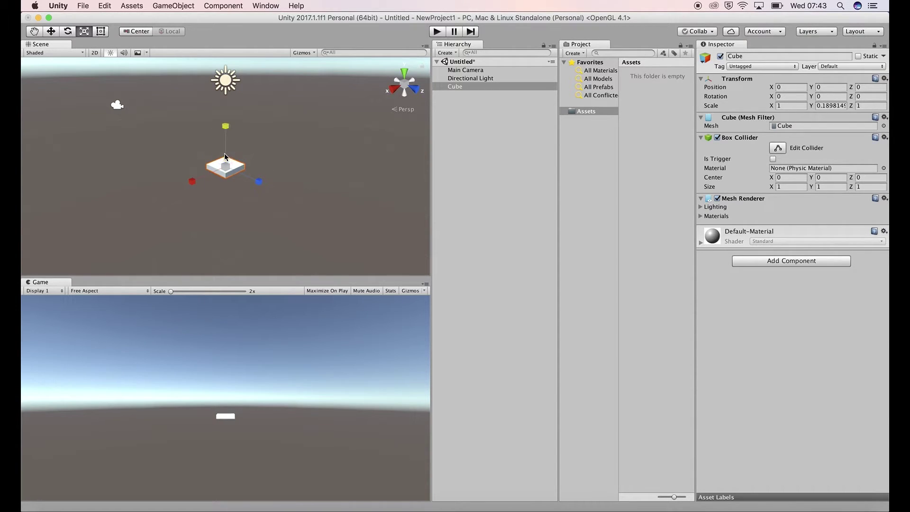
pyautogui.moveTo(261, 187); pyautogui.dragTo(287, 195)
pyautogui.moveTo(225, 167); pyautogui.dragTo(330, 134)
pyautogui.moveTo(226, 126); pyautogui.dragTo(227, 93)
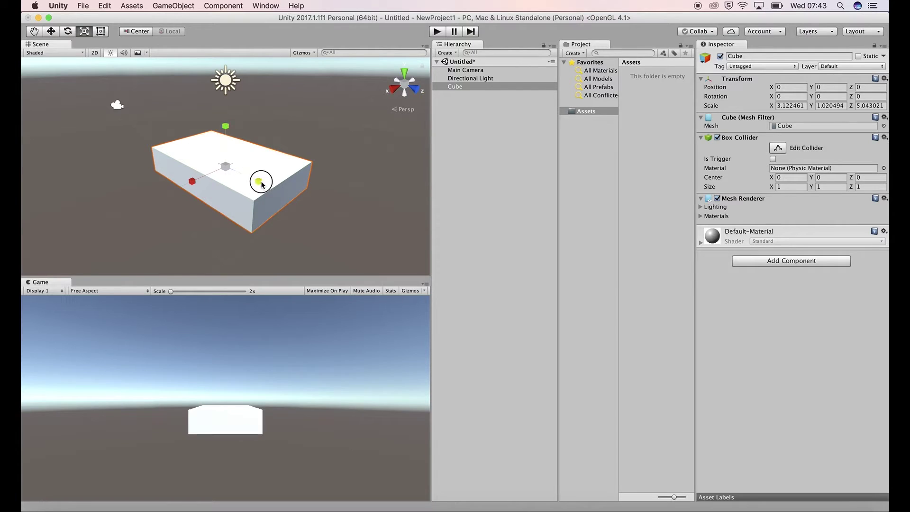
pyautogui.moveTo(258, 179); pyautogui.dragTo(259, 183)
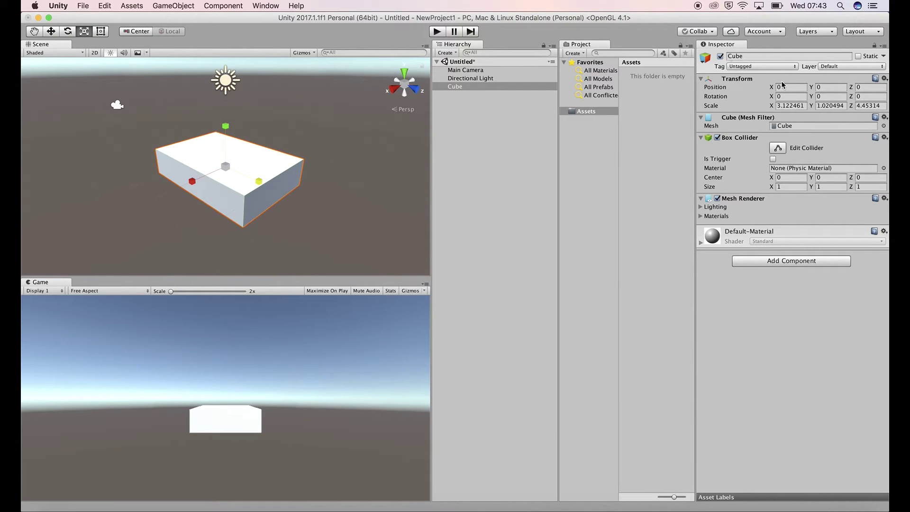
pyautogui.click(820, 87)
pyautogui.press('Tab')
pyautogui.moveTo(225, 166); pyautogui.dragTo(334, 154)
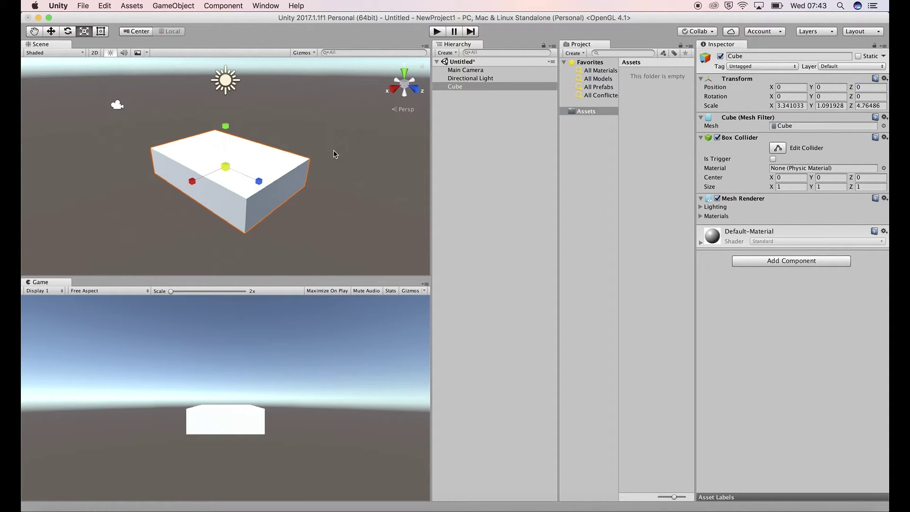
pyautogui.click(395, 90)
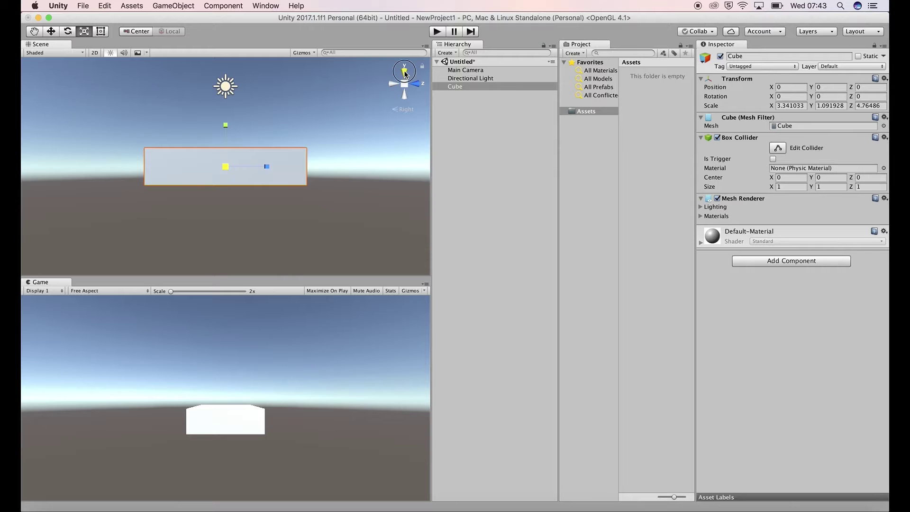
pyautogui.click(405, 74)
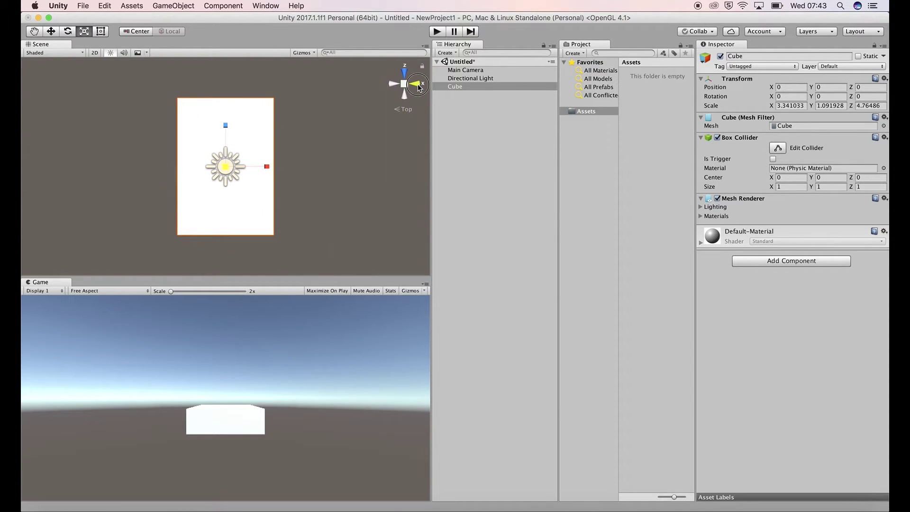
pyautogui.click(419, 87)
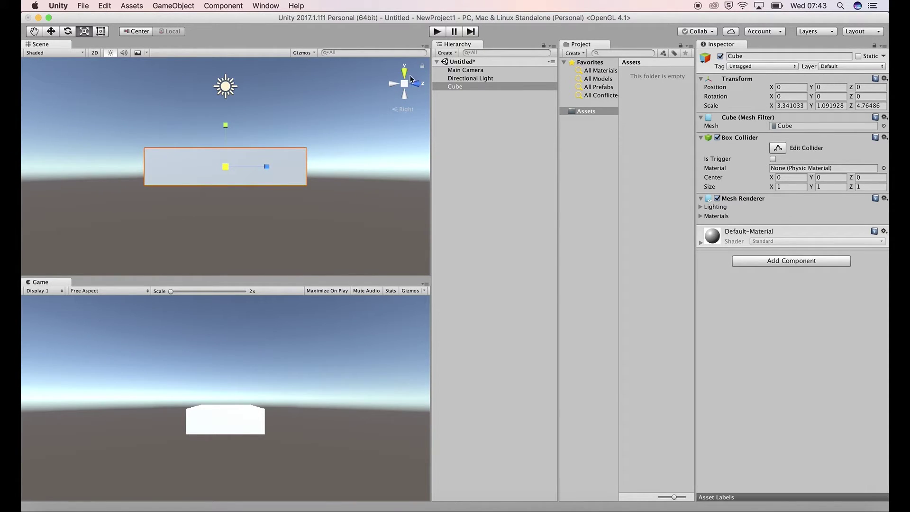
pyautogui.click(414, 82)
pyautogui.click(405, 71)
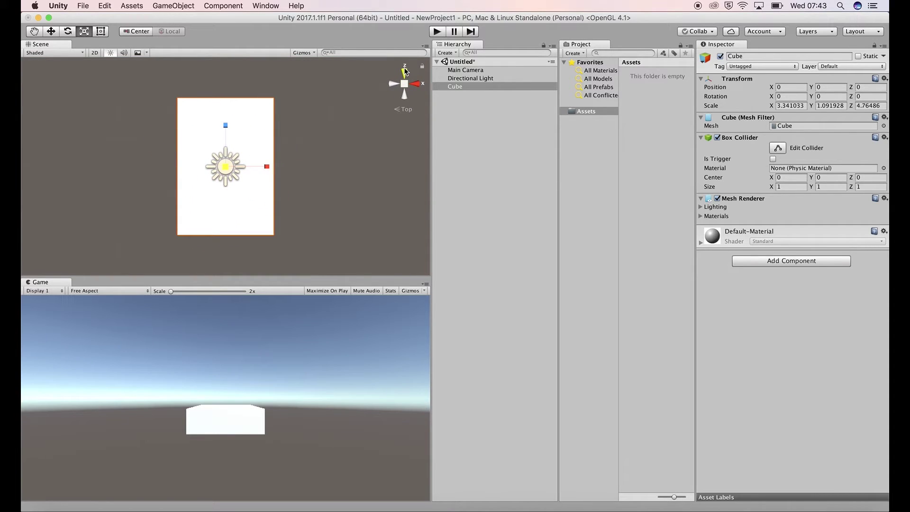
pyautogui.click(417, 84)
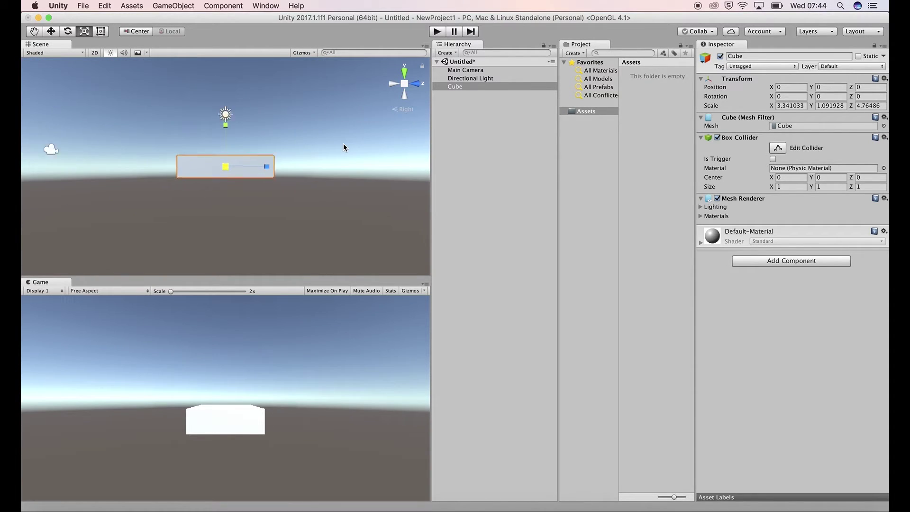
pyautogui.keyDown('alt'); pyautogui.moveTo(343, 147); pyautogui.dragTo(166, 215); pyautogui.keyUp('alt')
# Add a Cylinder and set its X rotation to 90.
pyautogui.click(155, 4)
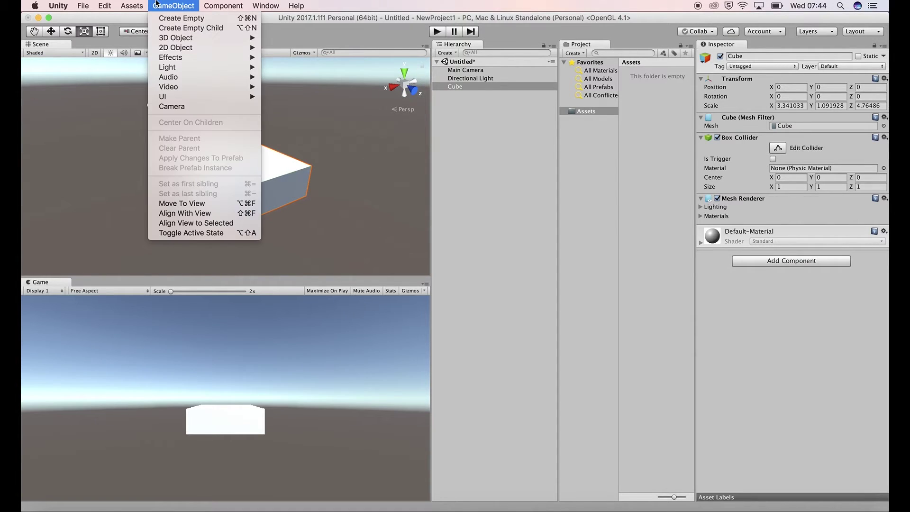
pyautogui.moveTo(195, 38)
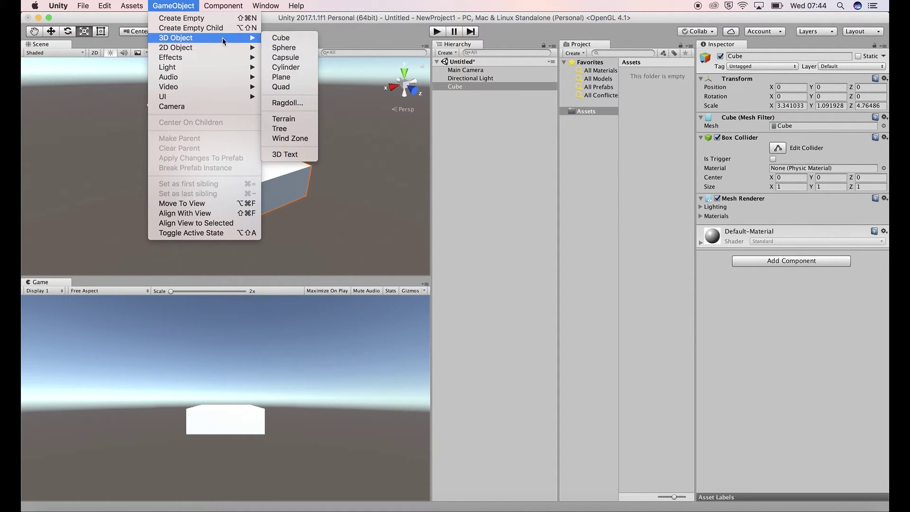
pyautogui.click(291, 68)
pyautogui.click(394, 87)
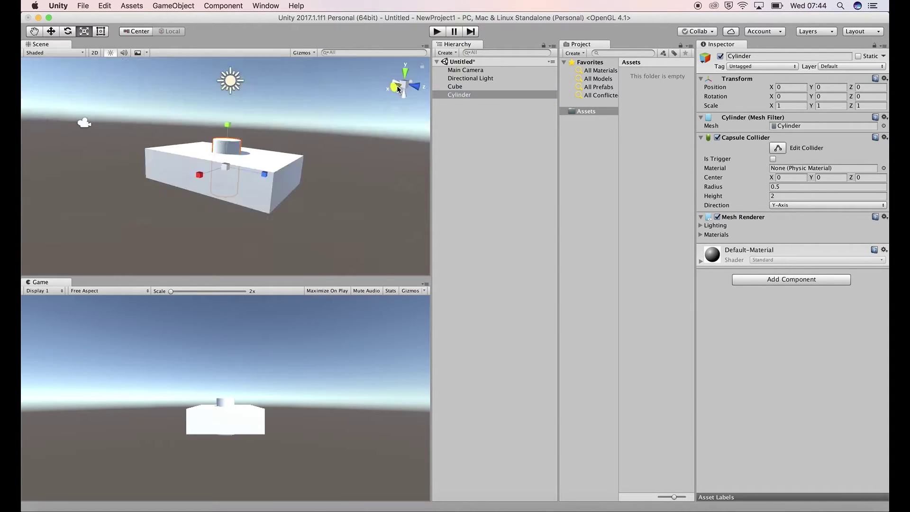
pyautogui.press('e')
pyautogui.click(787, 96)
pyautogui.write('90')
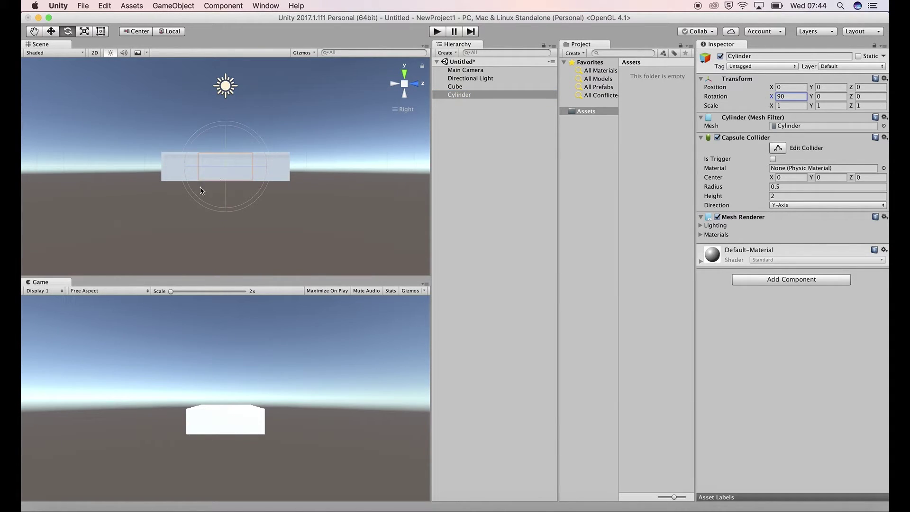
pyautogui.write('r')
# Set the cylinder's Y rotation to 90 and scale it to about 4.36 × 2.51 × 1.
pyautogui.moveTo(266, 166); pyautogui.dragTo(328, 163)
pyautogui.click(404, 73)
pyautogui.press('e')
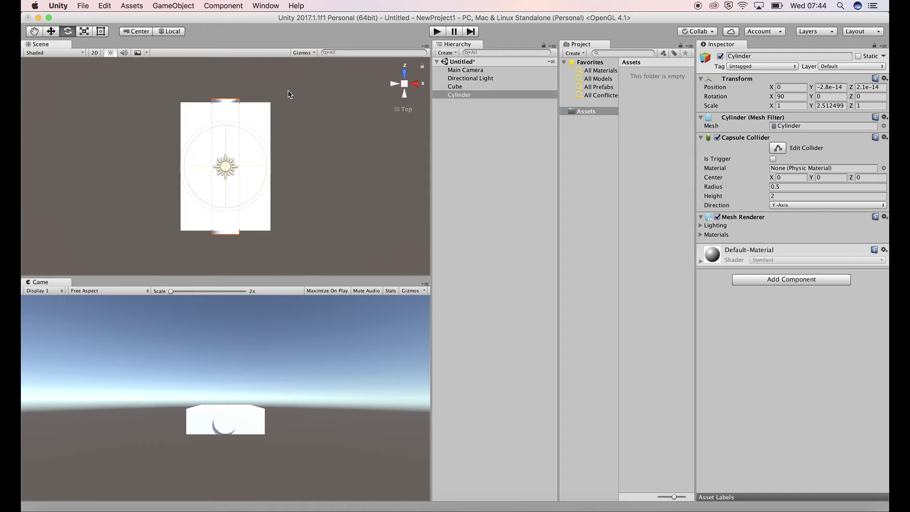
pyautogui.click(831, 96)
pyautogui.write('90')
pyautogui.press('Return')
pyautogui.press('r')
pyautogui.moveTo(227, 206); pyautogui.dragTo(223, 240)
pyautogui.click(415, 83)
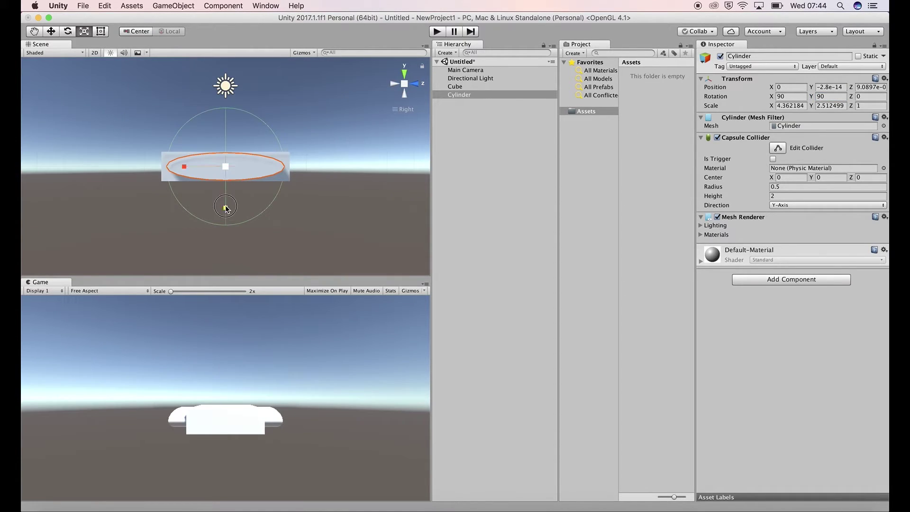
pyautogui.moveTo(225, 209); pyautogui.dragTo(264, 199)
# Slim the hull cube slightly, orbit around the tank, and select the Directional Light.
pyautogui.click(264, 199)
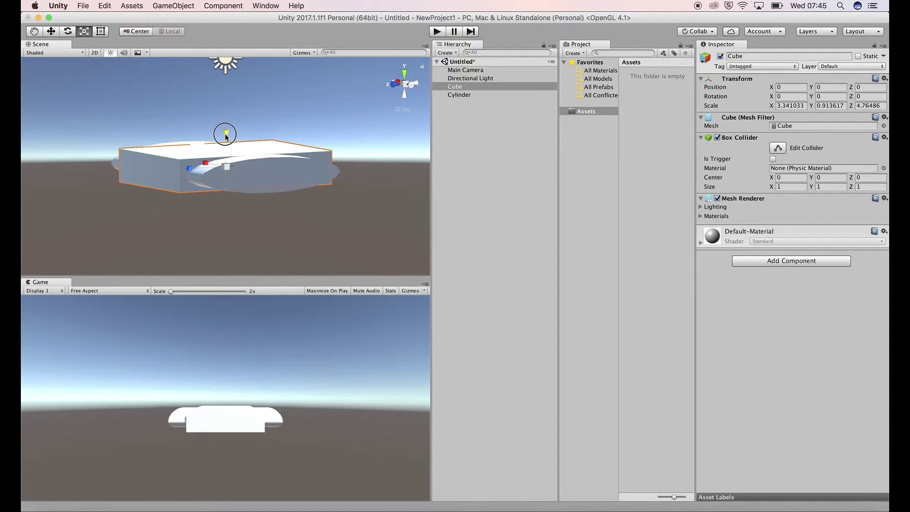
pyautogui.moveTo(225, 136); pyautogui.dragTo(189, 166)
pyautogui.keyDown('alt'); pyautogui.moveTo(270, 159); pyautogui.dragTo(372, 186); pyautogui.keyUp('alt')
pyautogui.click(315, 178)
pyautogui.keyDown('alt'); pyautogui.moveTo(314, 178); pyautogui.dragTo(416, 168); pyautogui.keyUp('alt')
pyautogui.click(226, 77)
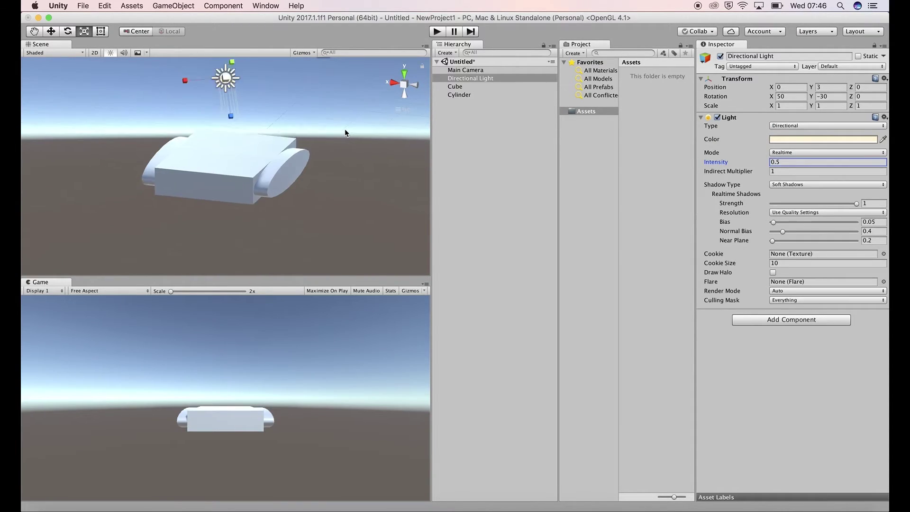
# Add a new cylinder and squash it into a wide, flat disc.
pyautogui.keyDown('alt'); pyautogui.moveTo(345, 129); pyautogui.dragTo(341, 109); pyautogui.keyUp('alt')
pyautogui.click(174, 5)
pyautogui.moveTo(180, 38)
pyautogui.click(285, 69)
pyautogui.press('w')
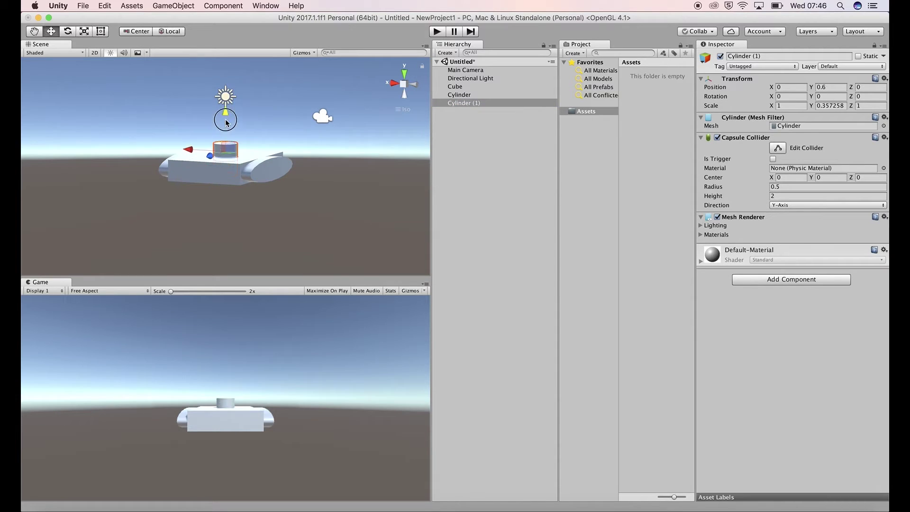
pyautogui.press('r')
pyautogui.moveTo(226, 142); pyautogui.dragTo(300, 121)
pyautogui.press('w')
pyautogui.press('super+z')
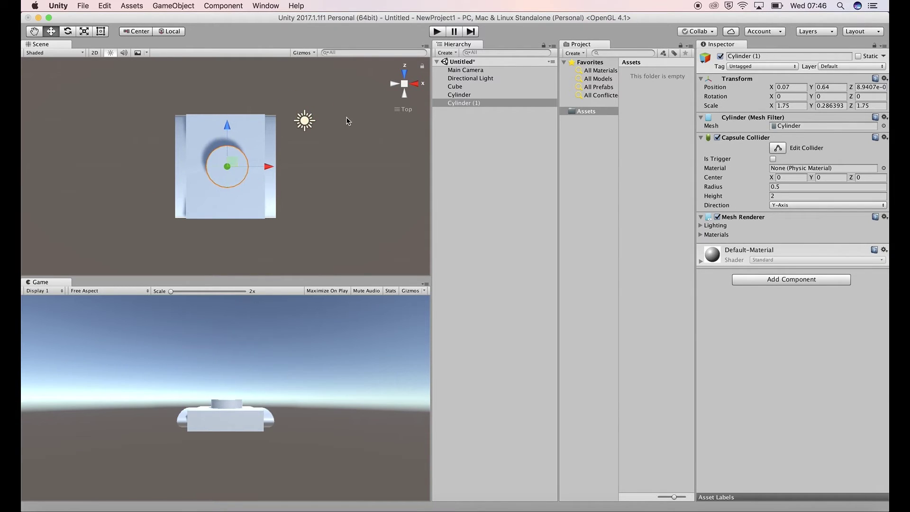
# Widen and flatten the disc to about 2.43 × 0.21 × 2.43 and slide it onto the hull top.
pyautogui.press('r')
pyautogui.moveTo(227, 167); pyautogui.dragTo(243, 161)
pyautogui.click(416, 83)
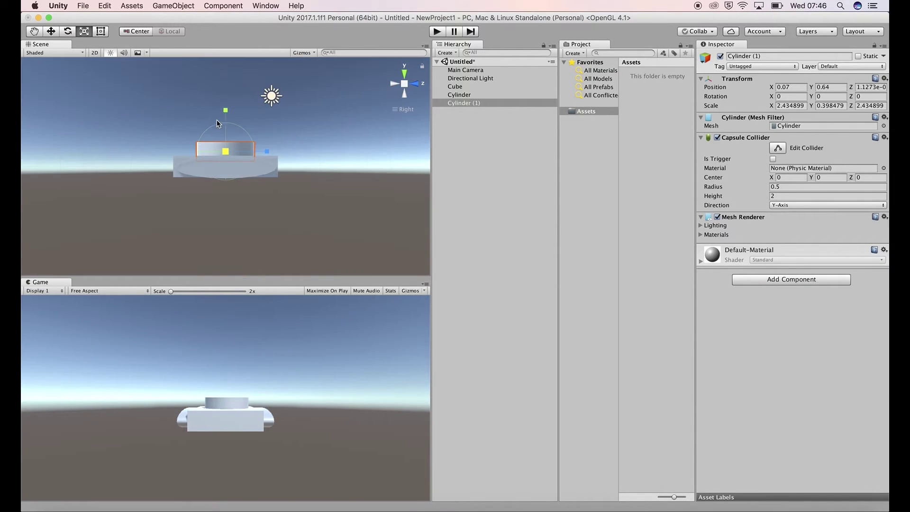
pyautogui.moveTo(226, 110); pyautogui.dragTo(368, 144)
pyautogui.press('w')
pyautogui.press('x')
pyautogui.moveTo(189, 138); pyautogui.dragTo(180, 140)
# Add a third cylinder and rotate it to 0, 90, 90 for the barrel.
pyautogui.click(173, 6)
pyautogui.moveTo(204, 38)
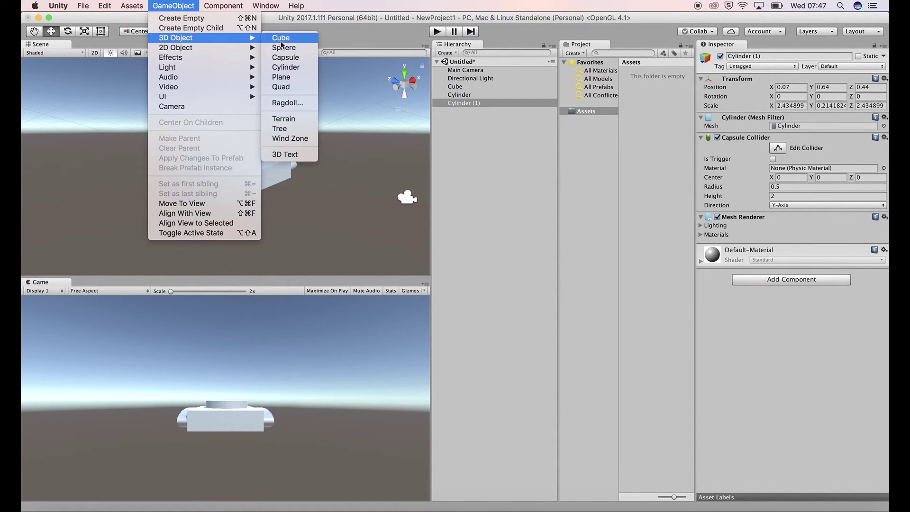
pyautogui.click(286, 67)
pyautogui.press('e')
pyautogui.click(854, 97)
pyautogui.write('90')
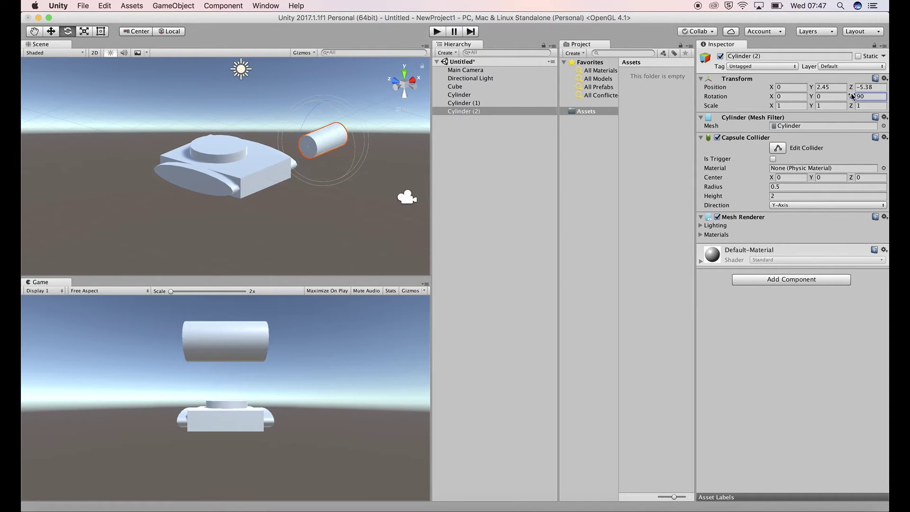
pyautogui.click(830, 96)
pyautogui.write('90')
pyautogui.press('Return')
# Stretch and thin the cylinder into a long, slender gun barrel.
pyautogui.press('w')
pyautogui.press('r')
pyautogui.moveTo(323, 128); pyautogui.dragTo(325, 166)
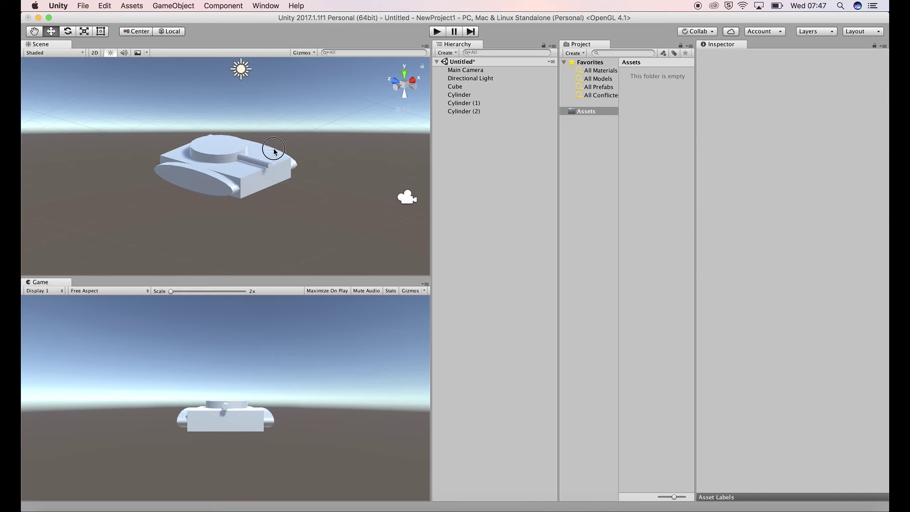
pyautogui.click(264, 166)
pyautogui.press('e')
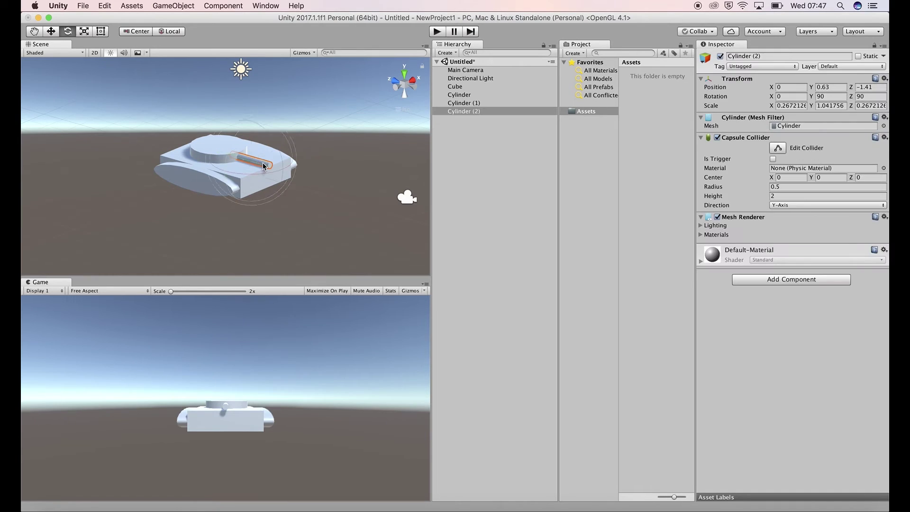
pyautogui.press('r')
pyautogui.moveTo(264, 166); pyautogui.dragTo(285, 174)
pyautogui.click(403, 67)
pyautogui.moveTo(220, 157); pyautogui.dragTo(230, 175)
# Lengthen the barrel, position it on the turret at 0.04, 0.63, -2.04, and deselect it.
pyautogui.press('w')
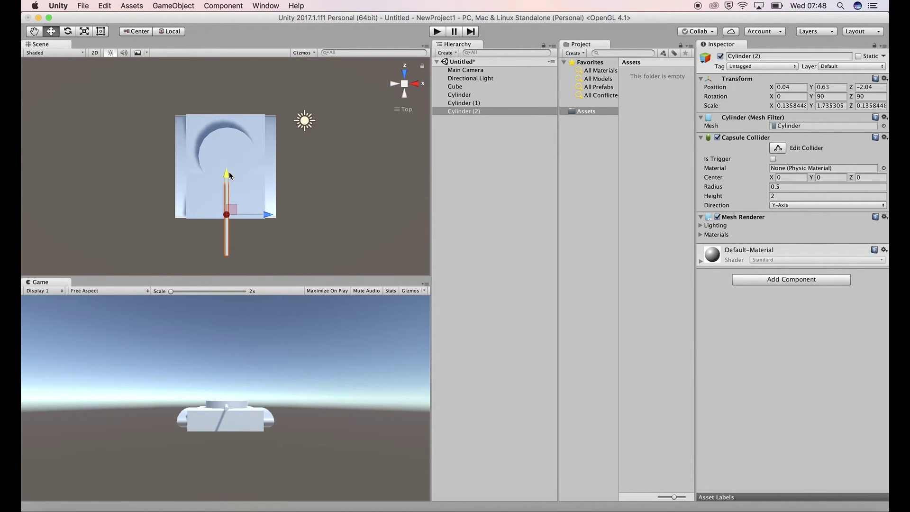
pyautogui.click(314, 181)
pyautogui.keyDown('alt'); pyautogui.moveTo(314, 181); pyautogui.dragTo(175, 243); pyautogui.keyUp('alt')
pyautogui.click(206, 211)
pyautogui.press('e')
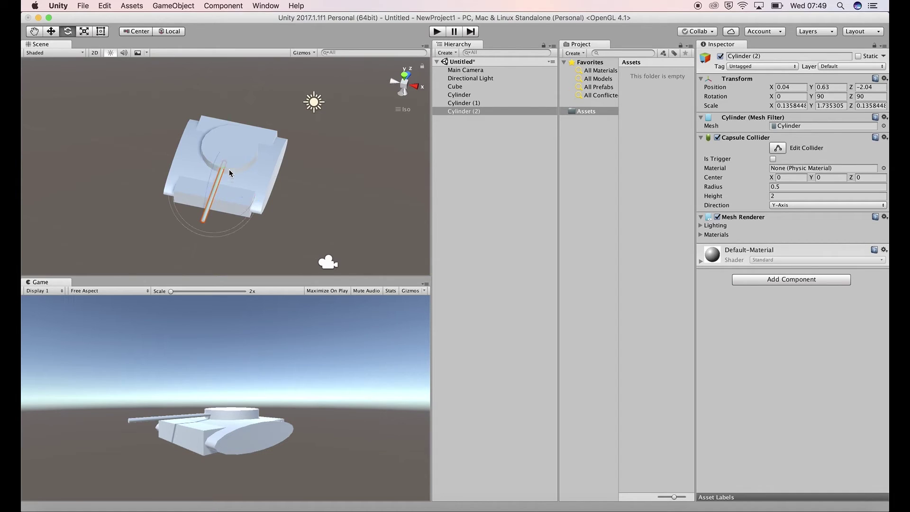
pyautogui.press('r')
pyautogui.moveTo(213, 192); pyautogui.dragTo(228, 155)
pyautogui.press('w')
pyautogui.press('x')
pyautogui.click(337, 181)
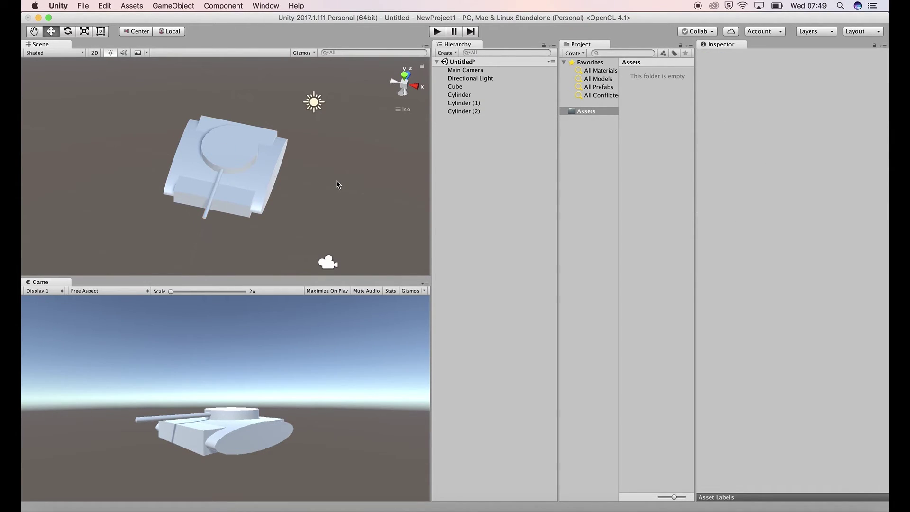
# Rename Cube to Tank_Body and Cylinder to Tank_Tracks in the Hierarchy.
pyautogui.keyDown('alt'); pyautogui.moveTo(377, 126); pyautogui.dragTo(342, 212); pyautogui.keyUp('alt')
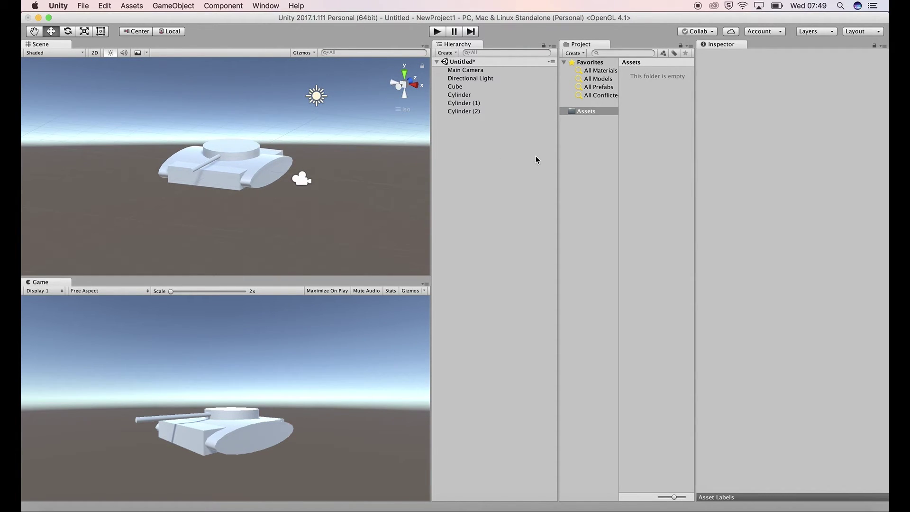
pyautogui.click(454, 87)
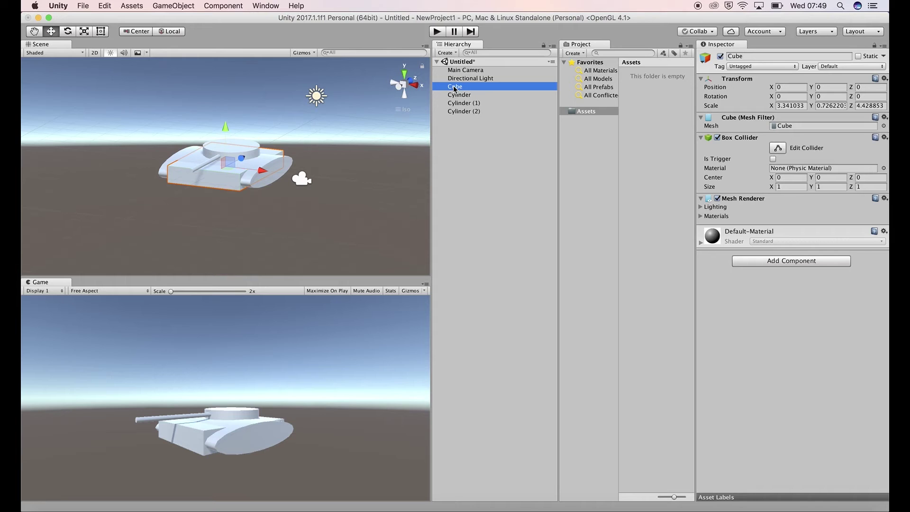
pyautogui.click(454, 86)
pyautogui.write('Tank_Body')
pyautogui.press('Return')
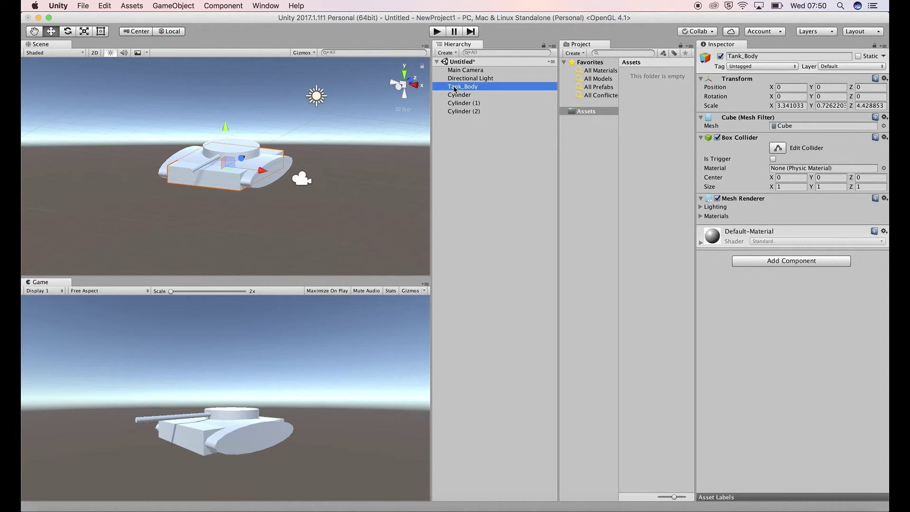
pyautogui.click(458, 94)
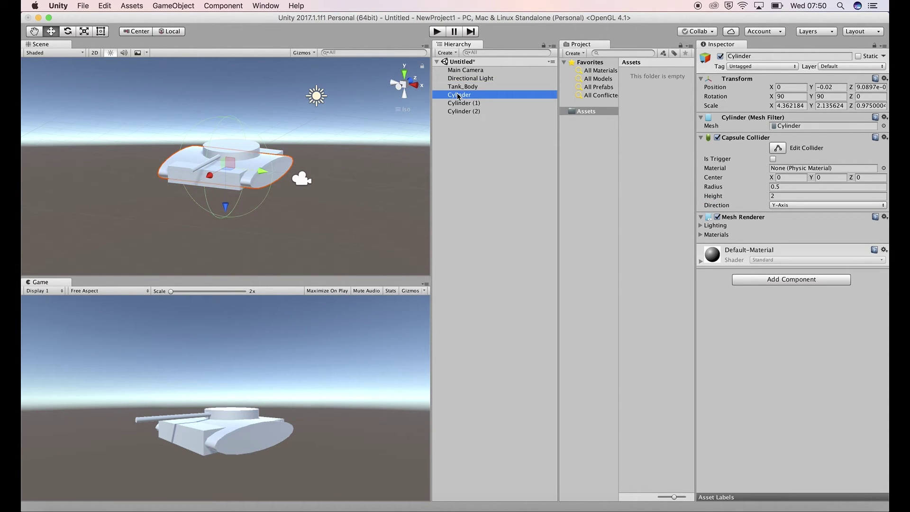
pyautogui.click(458, 95)
pyautogui.write('Tank_Tracks')
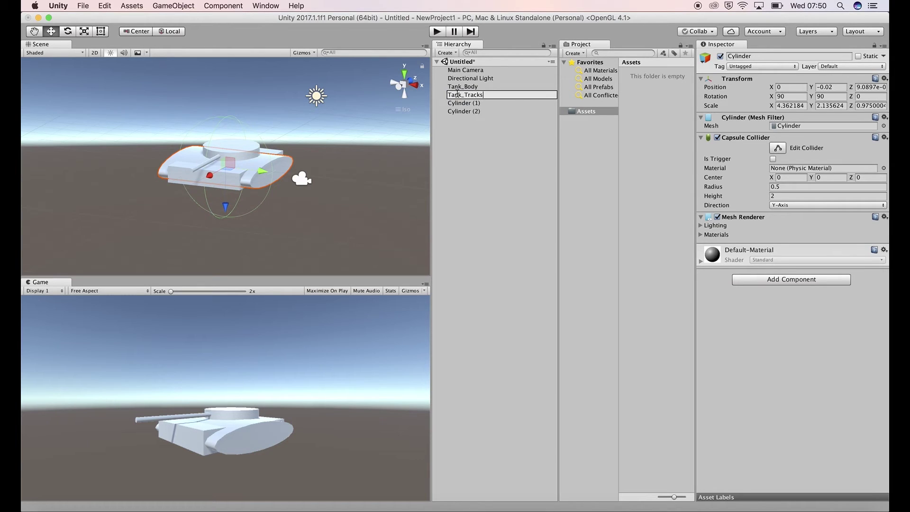
pyautogui.press('Return')
# Rename Cylinder (1) to Tank_Top and Cylinder (2) to Tank_Cannon.
pyautogui.click(458, 103)
pyautogui.click(458, 102)
pyautogui.write('Tan')
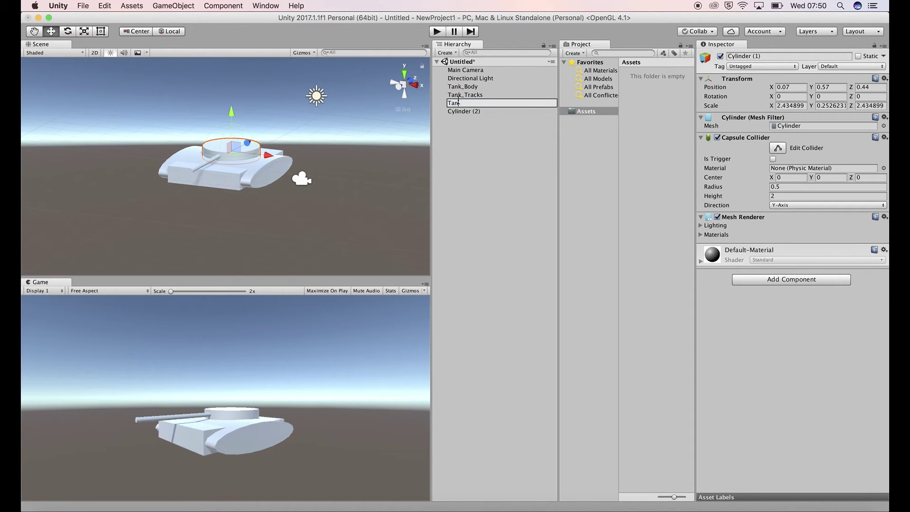
pyautogui.write('k_Top')
pyautogui.press('Return')
pyautogui.click(459, 112)
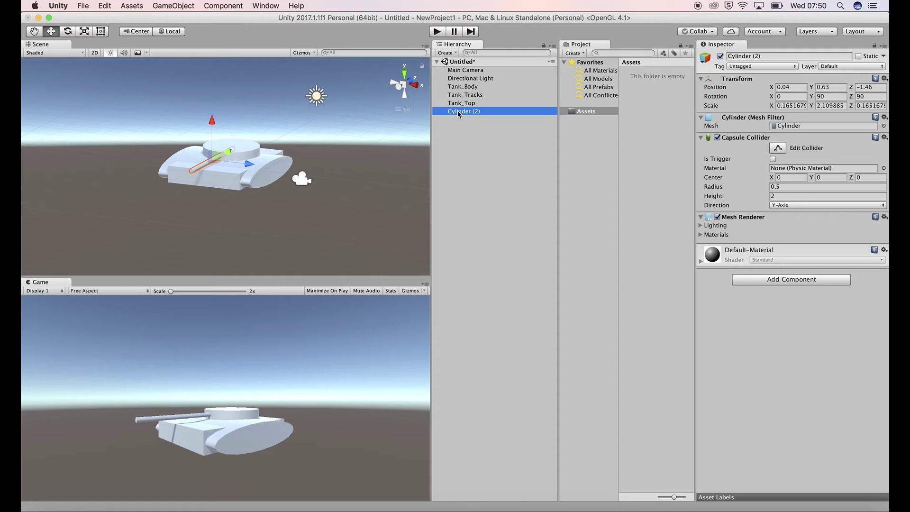
pyautogui.click(459, 112)
pyautogui.write('Tank_Cannon')
pyautogui.press('Return')
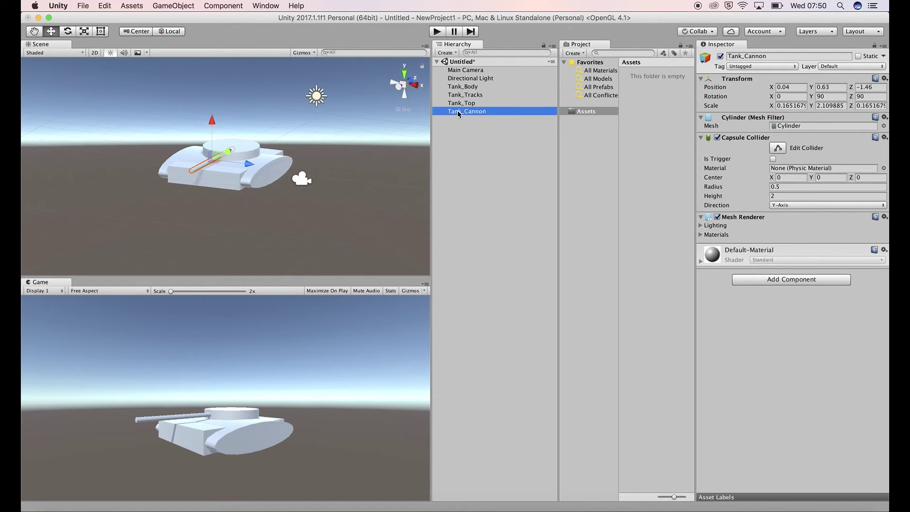
pyautogui.click(184, 5)
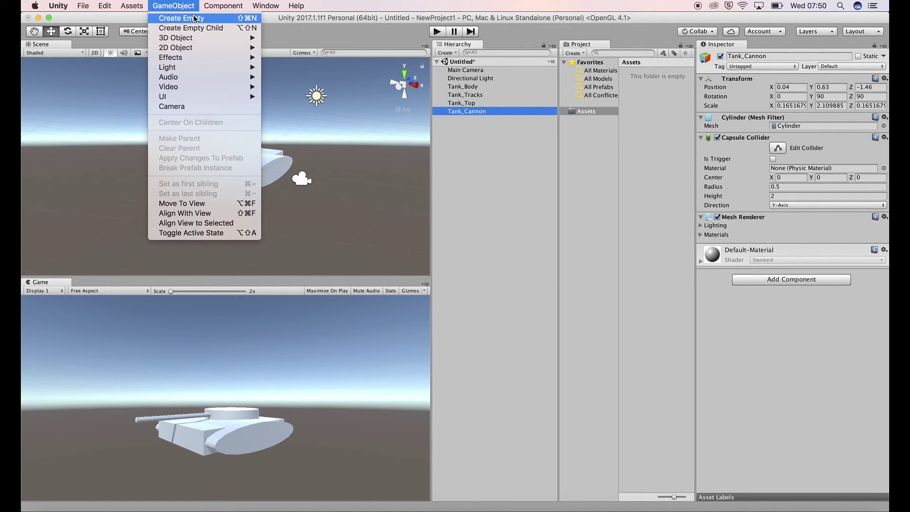
# Create an empty object named Tank and make the four tank parts its children.
pyautogui.click(170, 18)
pyautogui.click(471, 123)
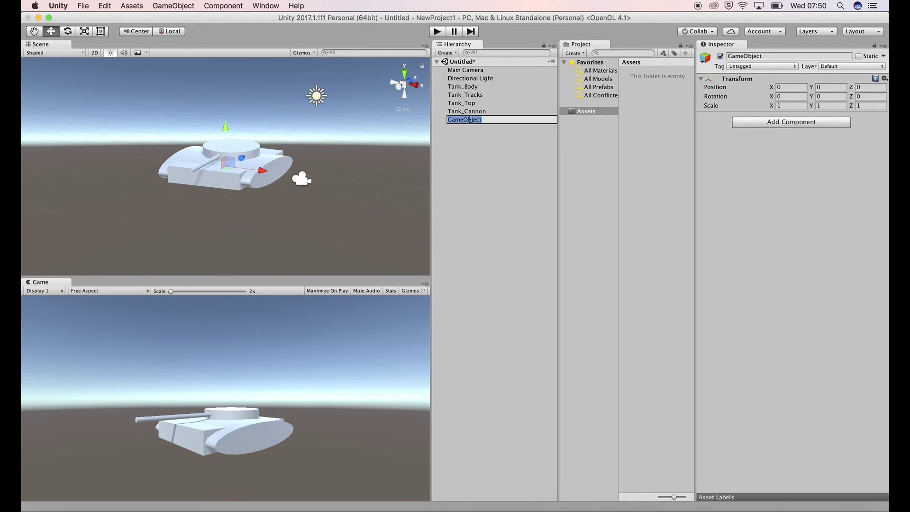
pyautogui.write('Tank')
pyautogui.press('Return')
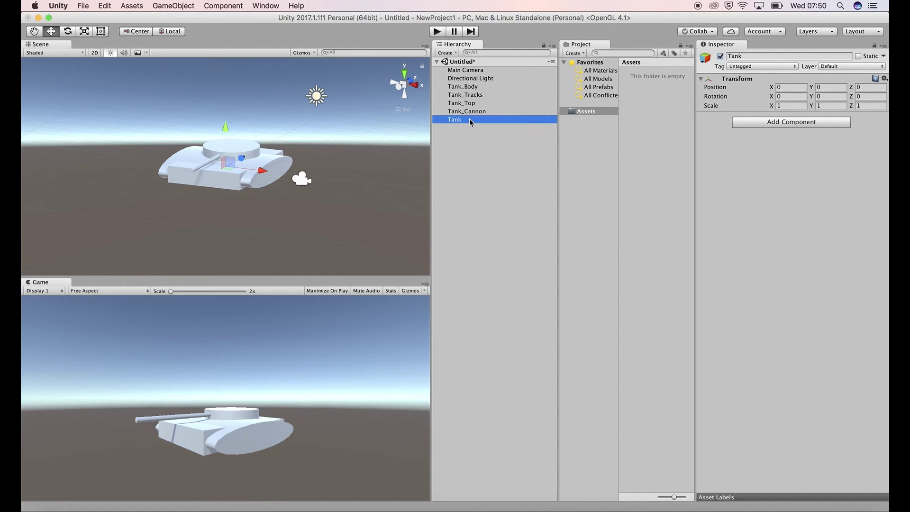
pyautogui.click(467, 87)
pyautogui.keyDown('shift'); pyautogui.click(466, 112); pyautogui.keyUp('shift')
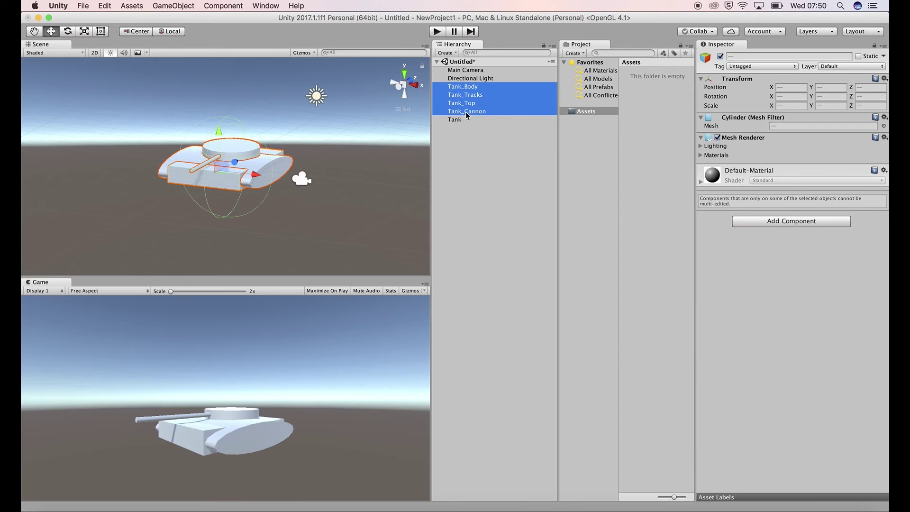
pyautogui.moveTo(465, 112); pyautogui.dragTo(457, 88)
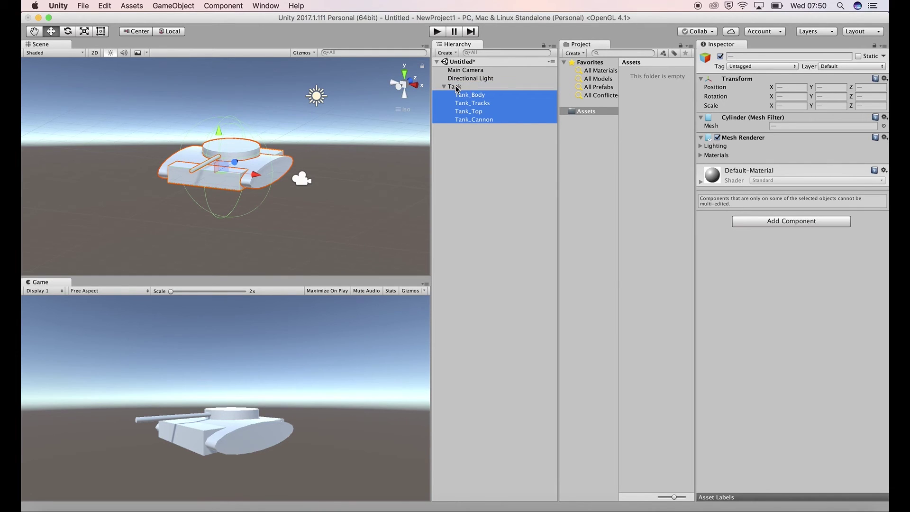
# Check each tank part's properties and preview the track texture image.
pyautogui.click(486, 176)
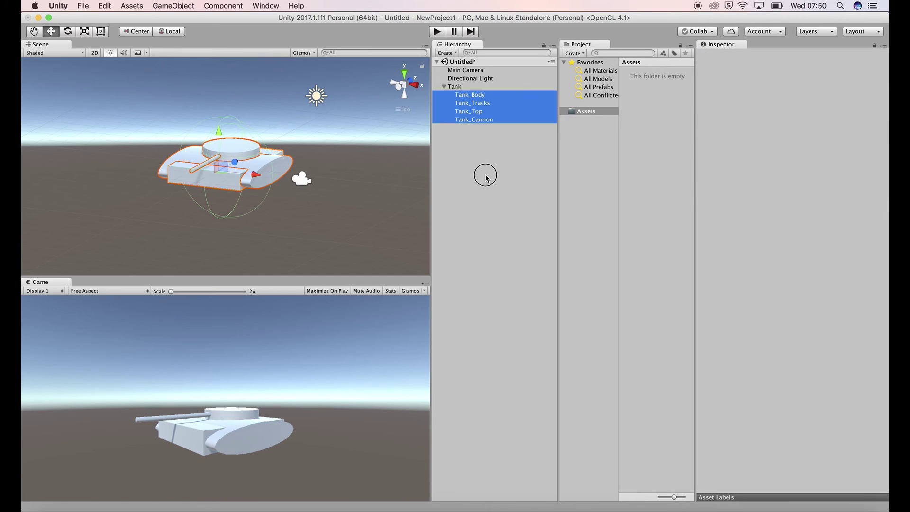
pyautogui.click(465, 96)
pyautogui.click(470, 103)
pyautogui.click(470, 112)
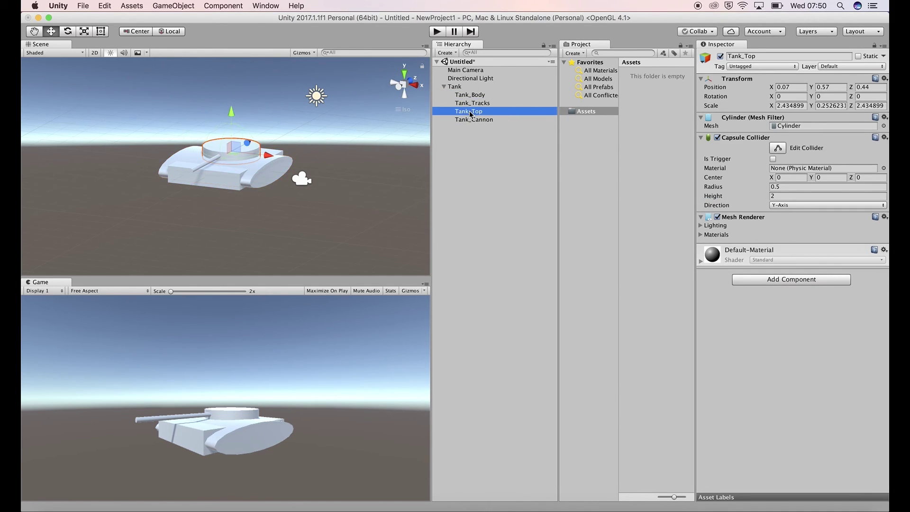
pyautogui.click(471, 121)
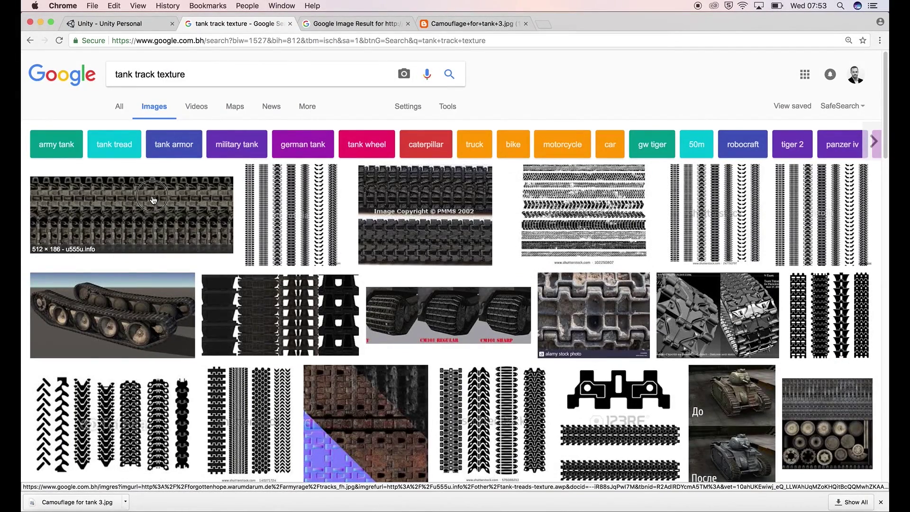
pyautogui.click(153, 200)
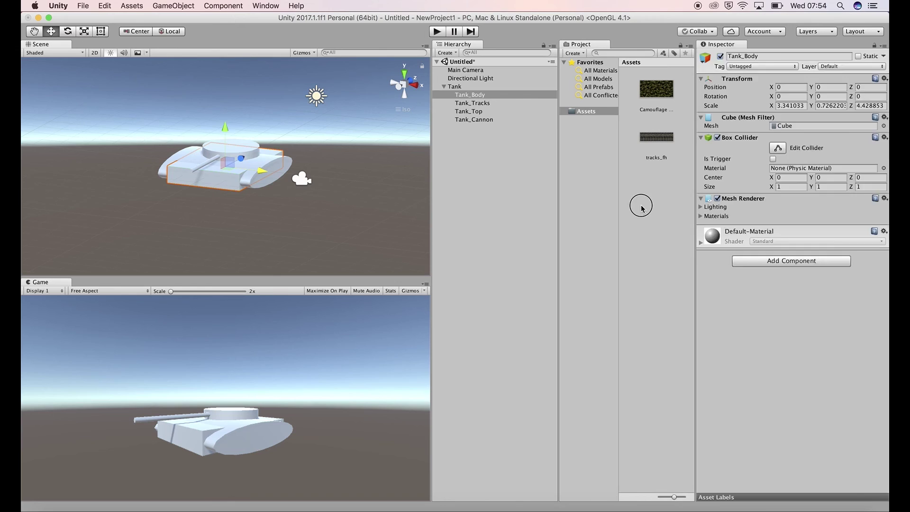
# Apply Camouflage to Tank_Body and Tank_Top, tracks_fh to the tracks and cannon, then play.
pyautogui.click(657, 89)
pyautogui.moveTo(657, 88); pyautogui.dragTo(478, 98)
pyautogui.moveTo(658, 93); pyautogui.dragTo(467, 112)
pyautogui.moveTo(656, 89); pyautogui.dragTo(470, 105)
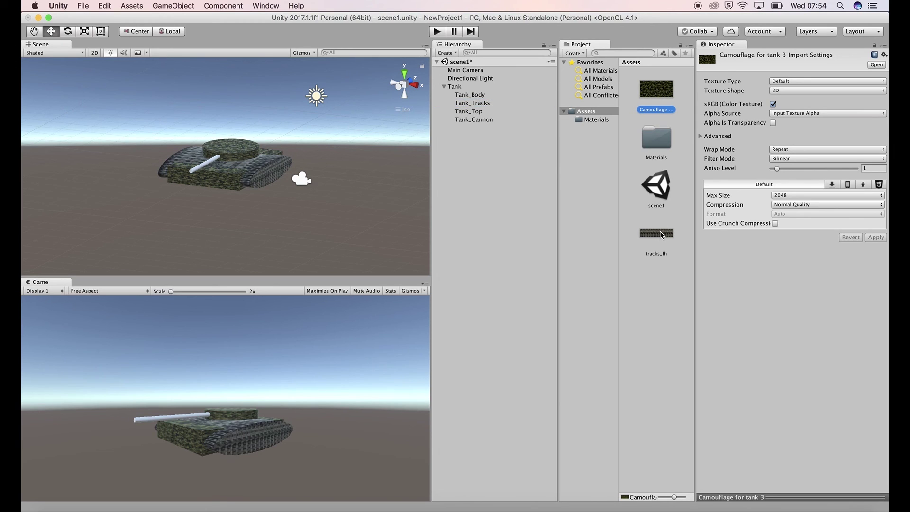
pyautogui.moveTo(662, 235); pyautogui.dragTo(480, 122)
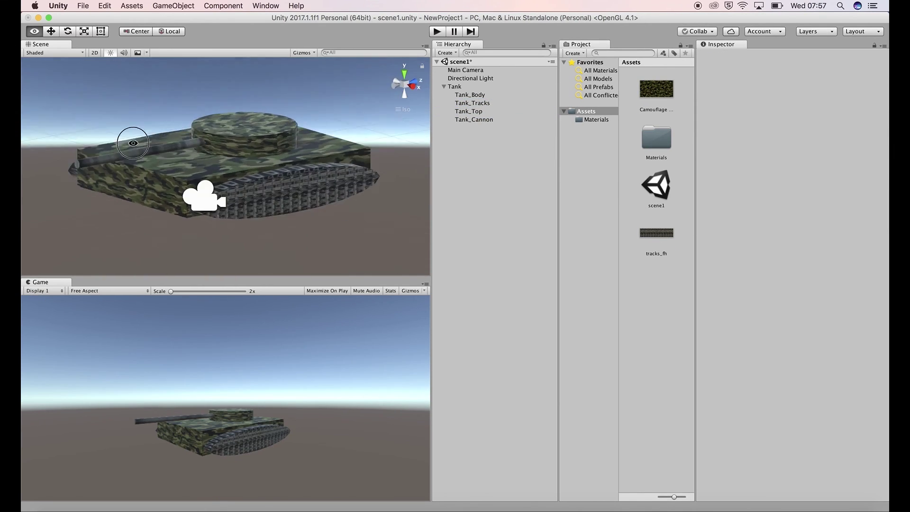
pyautogui.keyDown('alt'); pyautogui.moveTo(256, 164); pyautogui.dragTo(280, 163); pyautogui.keyUp('alt')
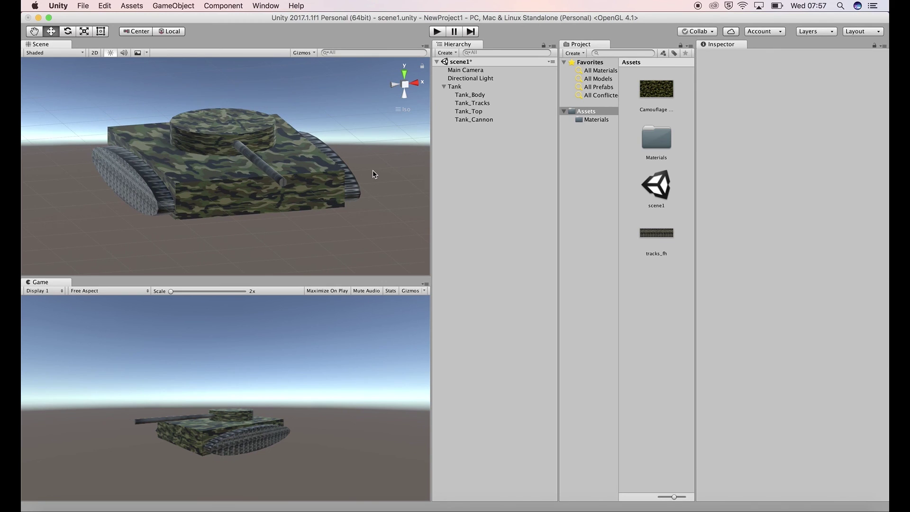
pyautogui.click(437, 32)
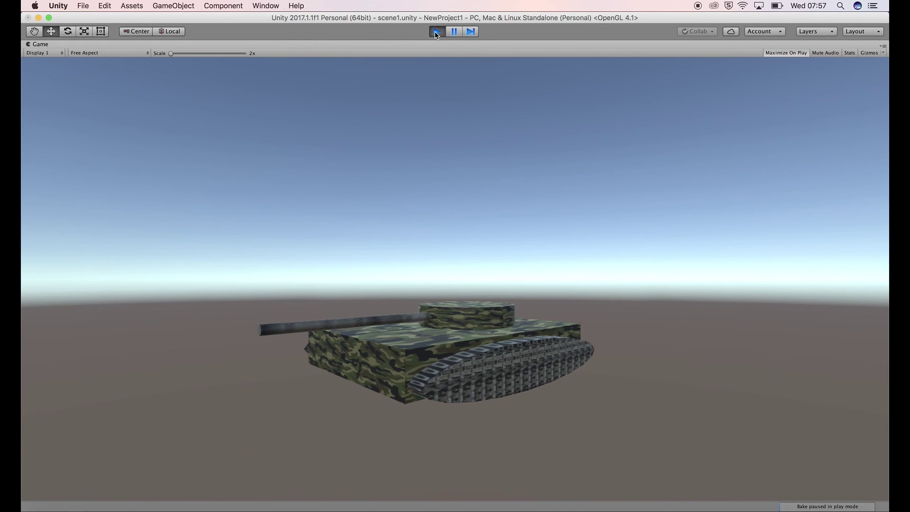